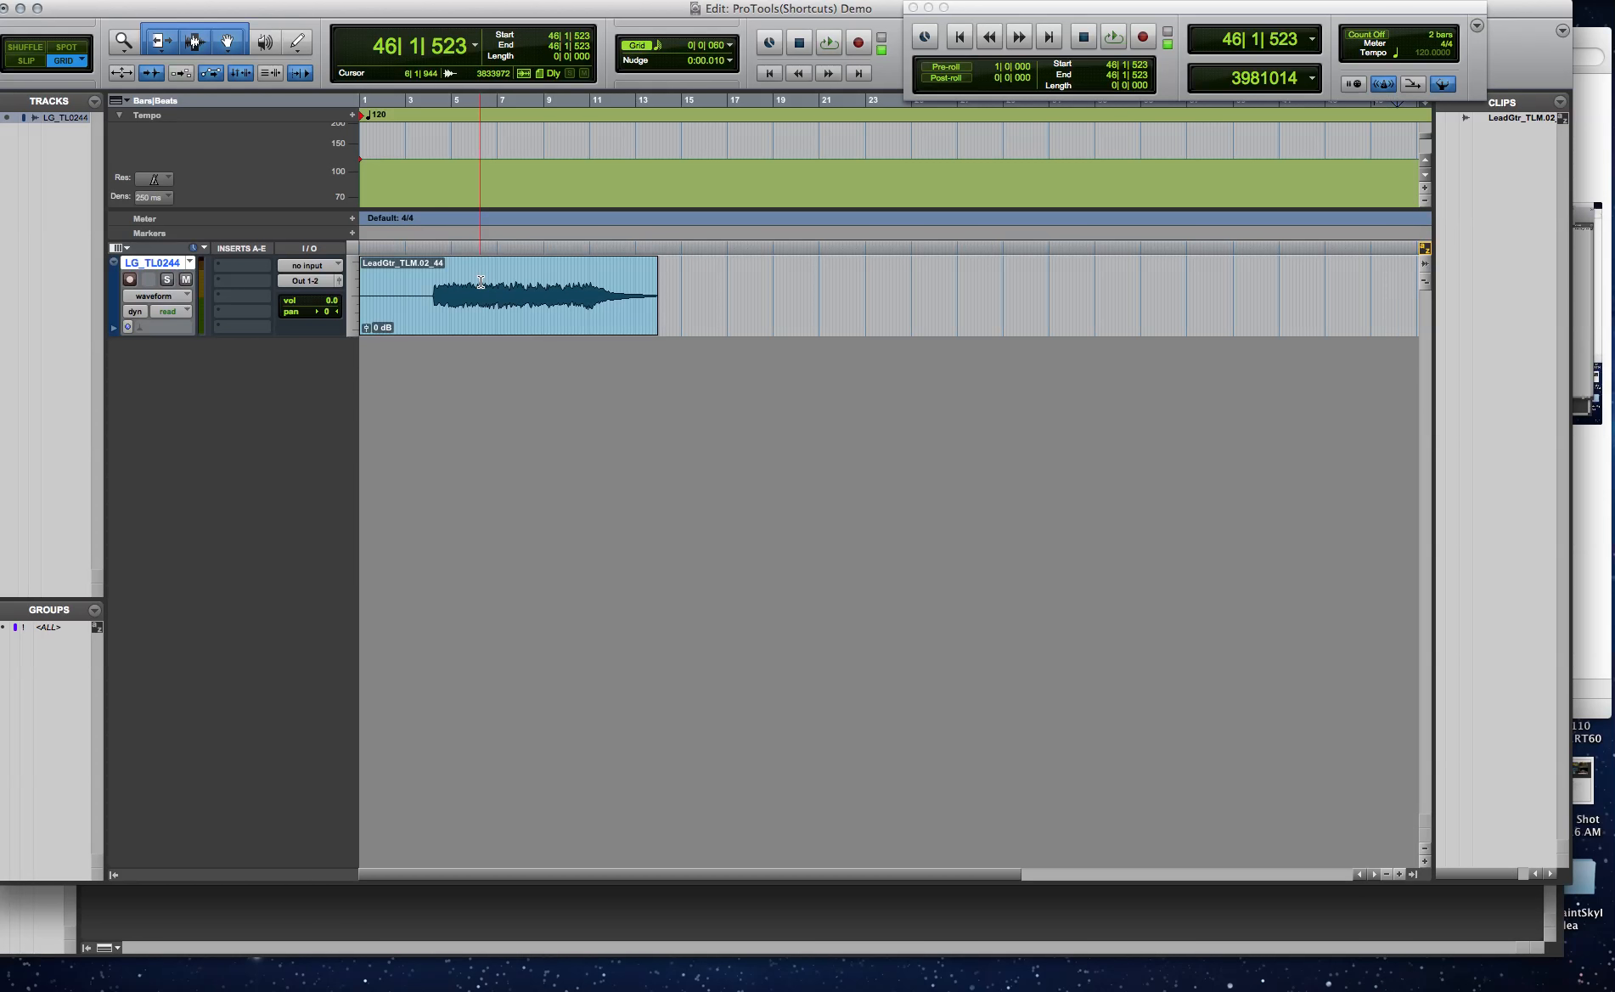
Switch back and forth between the Mix and Edit windows, finishing in the Edit window.
key("super+equal")
key("super+equal")
key("super+equal")
key("super+equal")
key("super+equal")
key("super+equal")
Zoom in twice on the guitar clip with the Zoomer tool, and zoom back out to the original view.
key("F5")
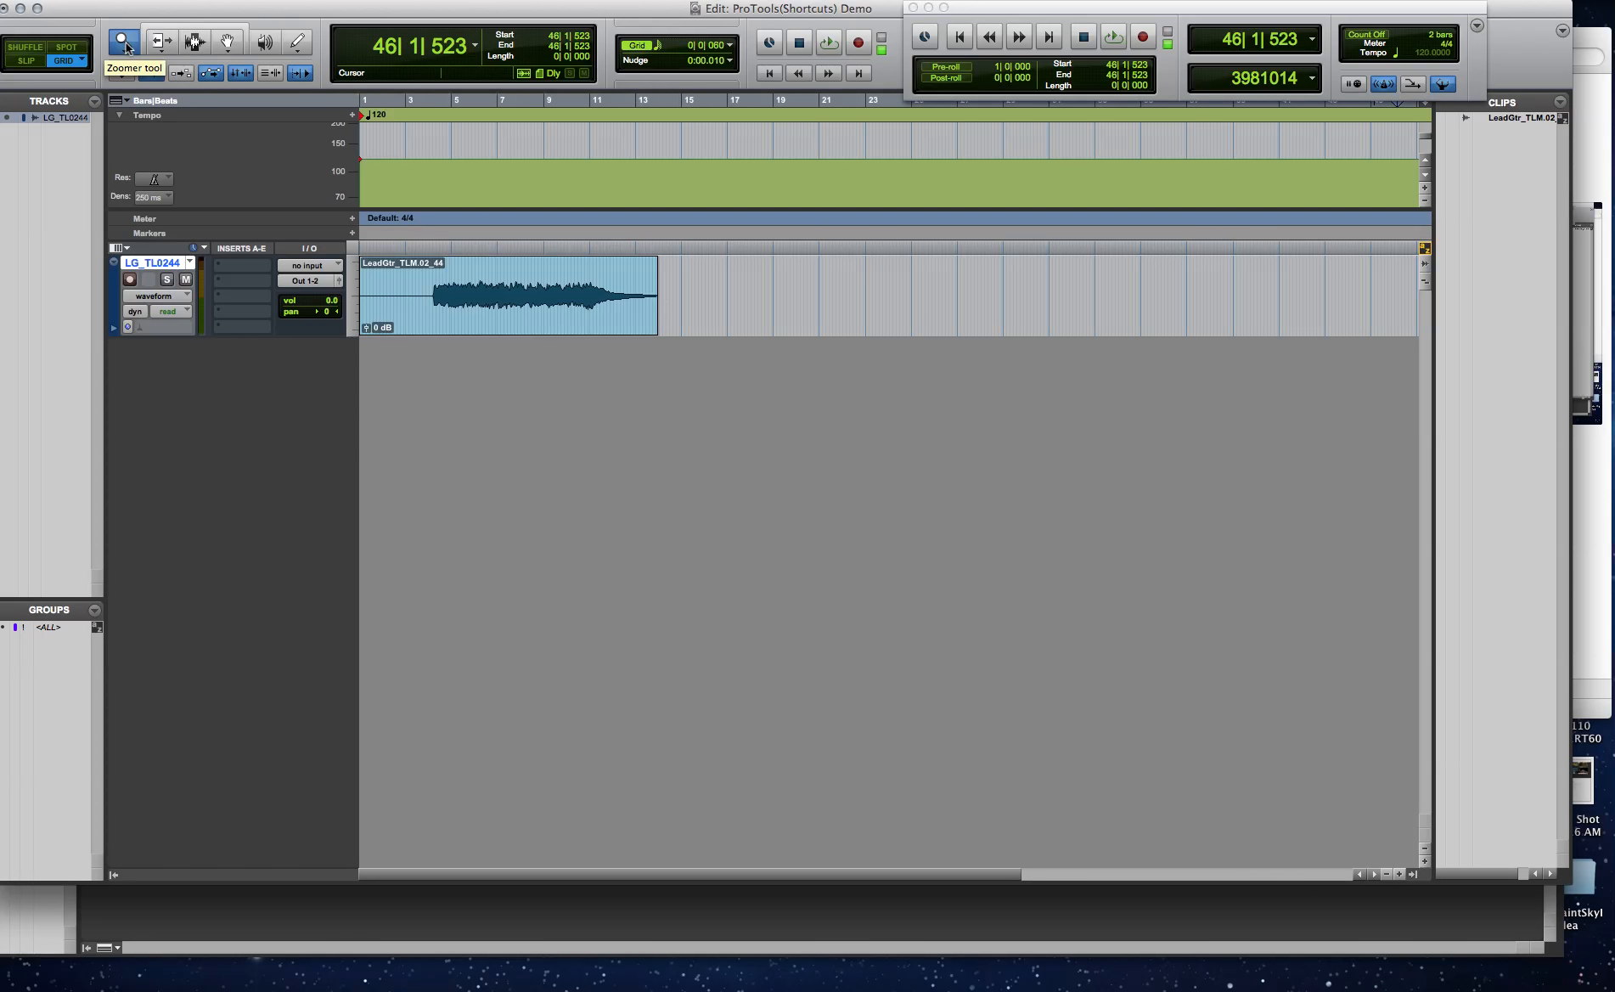
left_click(550, 292)
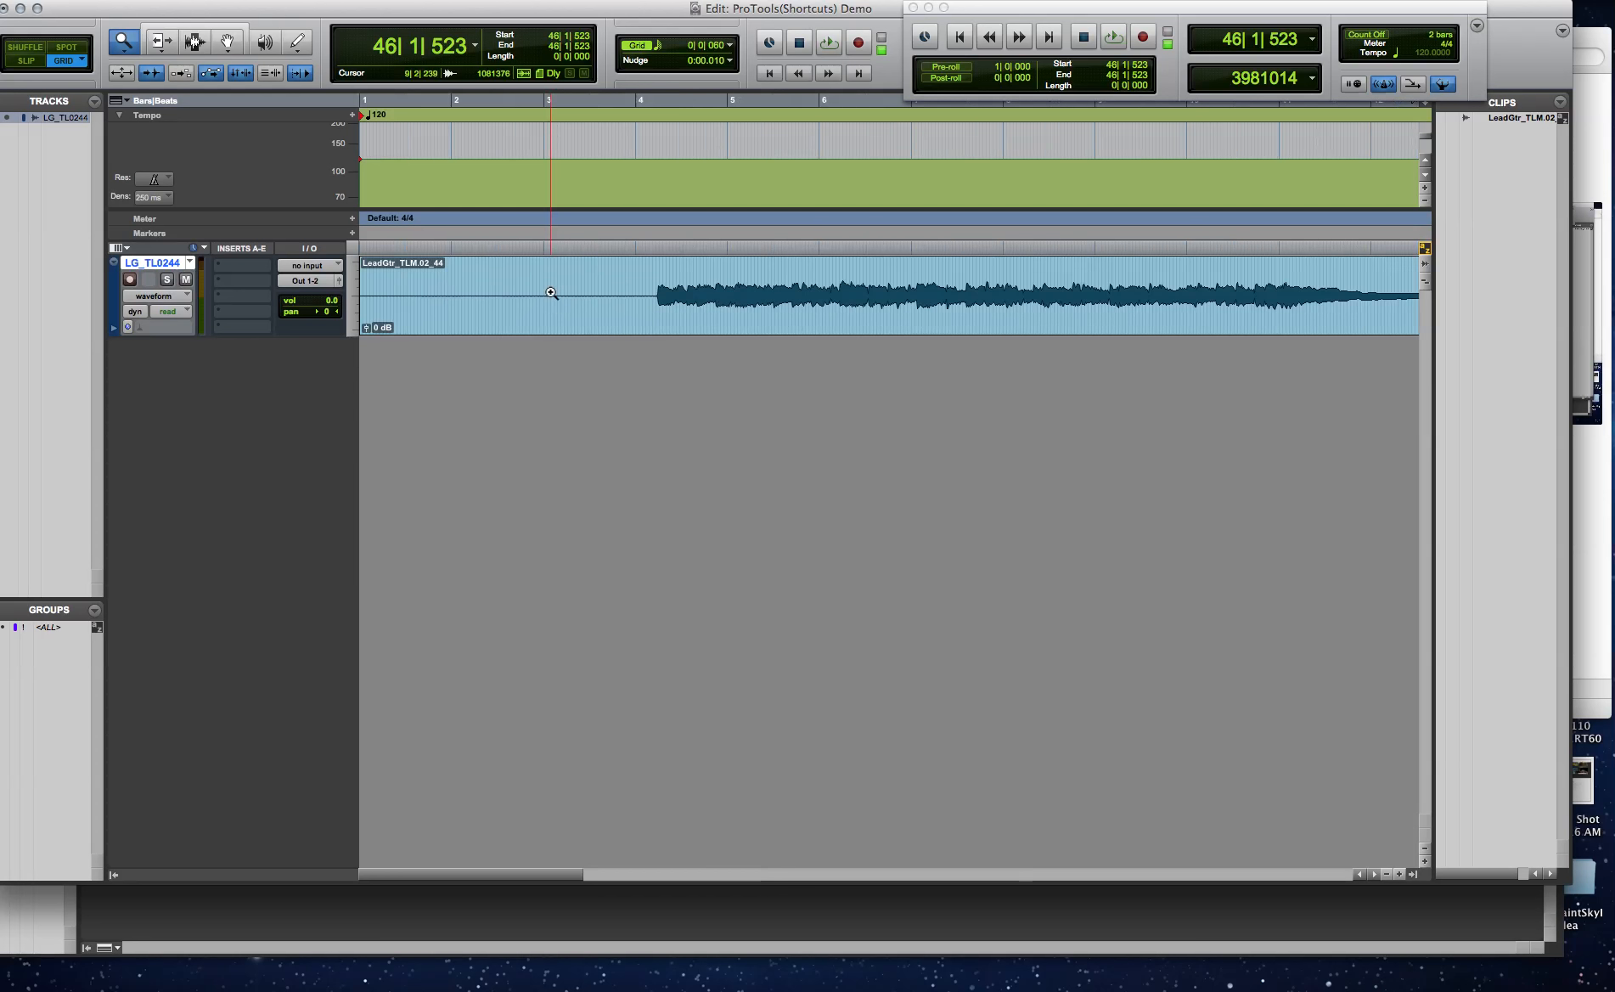
left_click(551, 293)
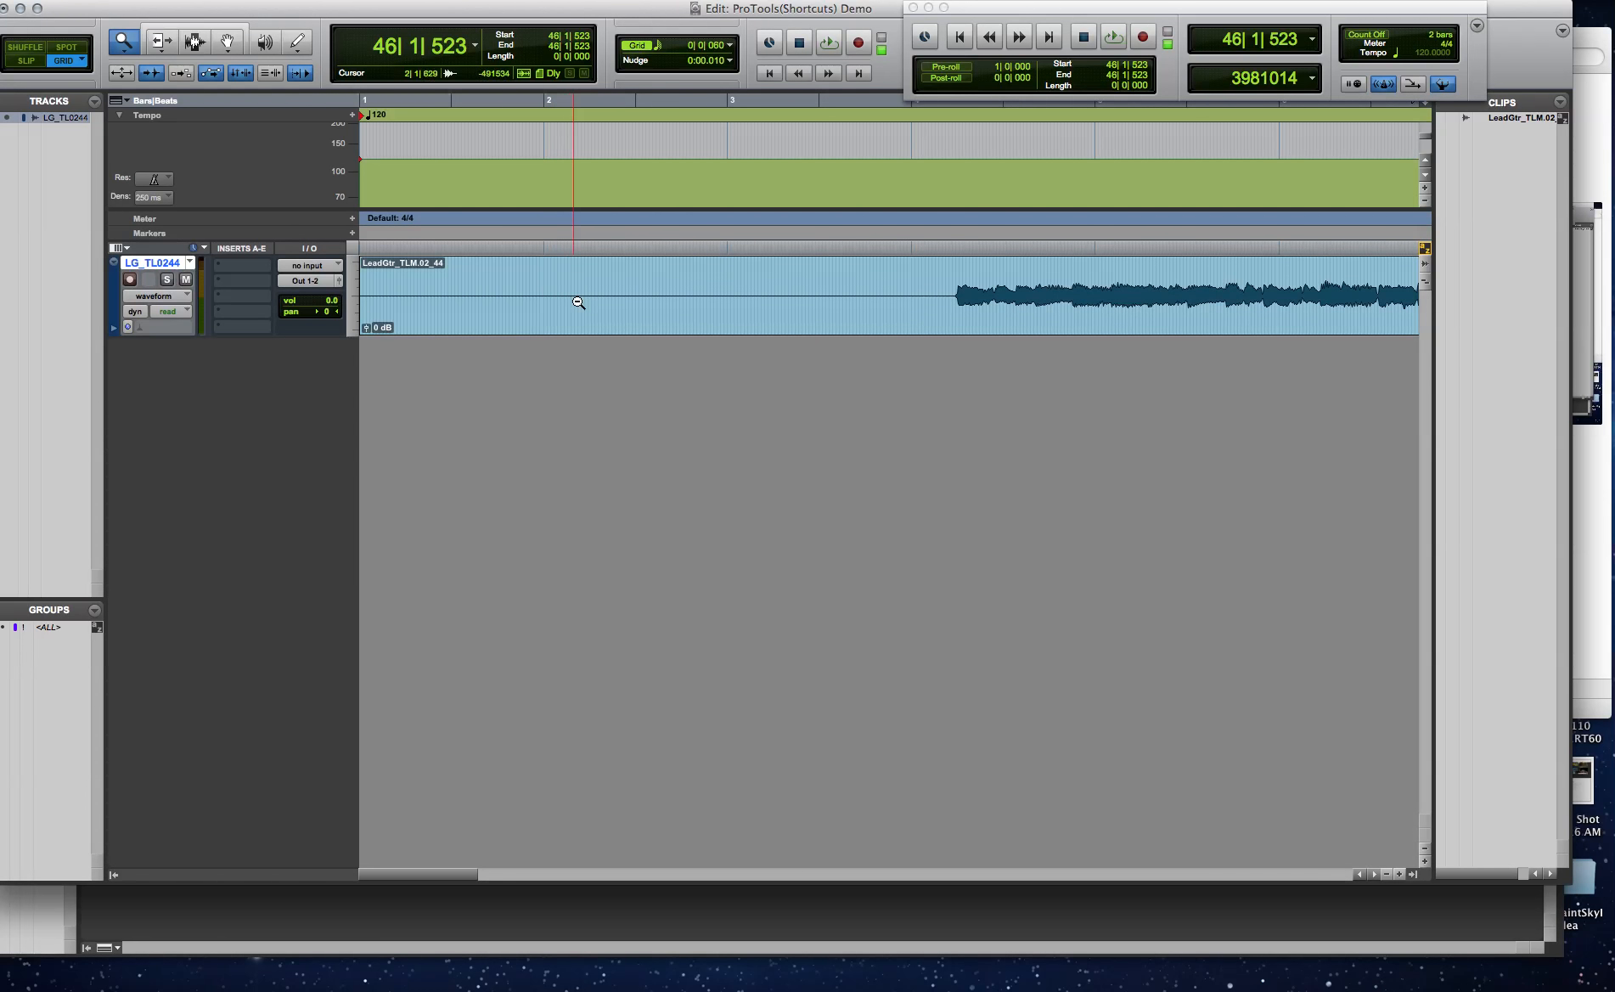
left_click(579, 301, "alt")
left_click(579, 302, "alt")
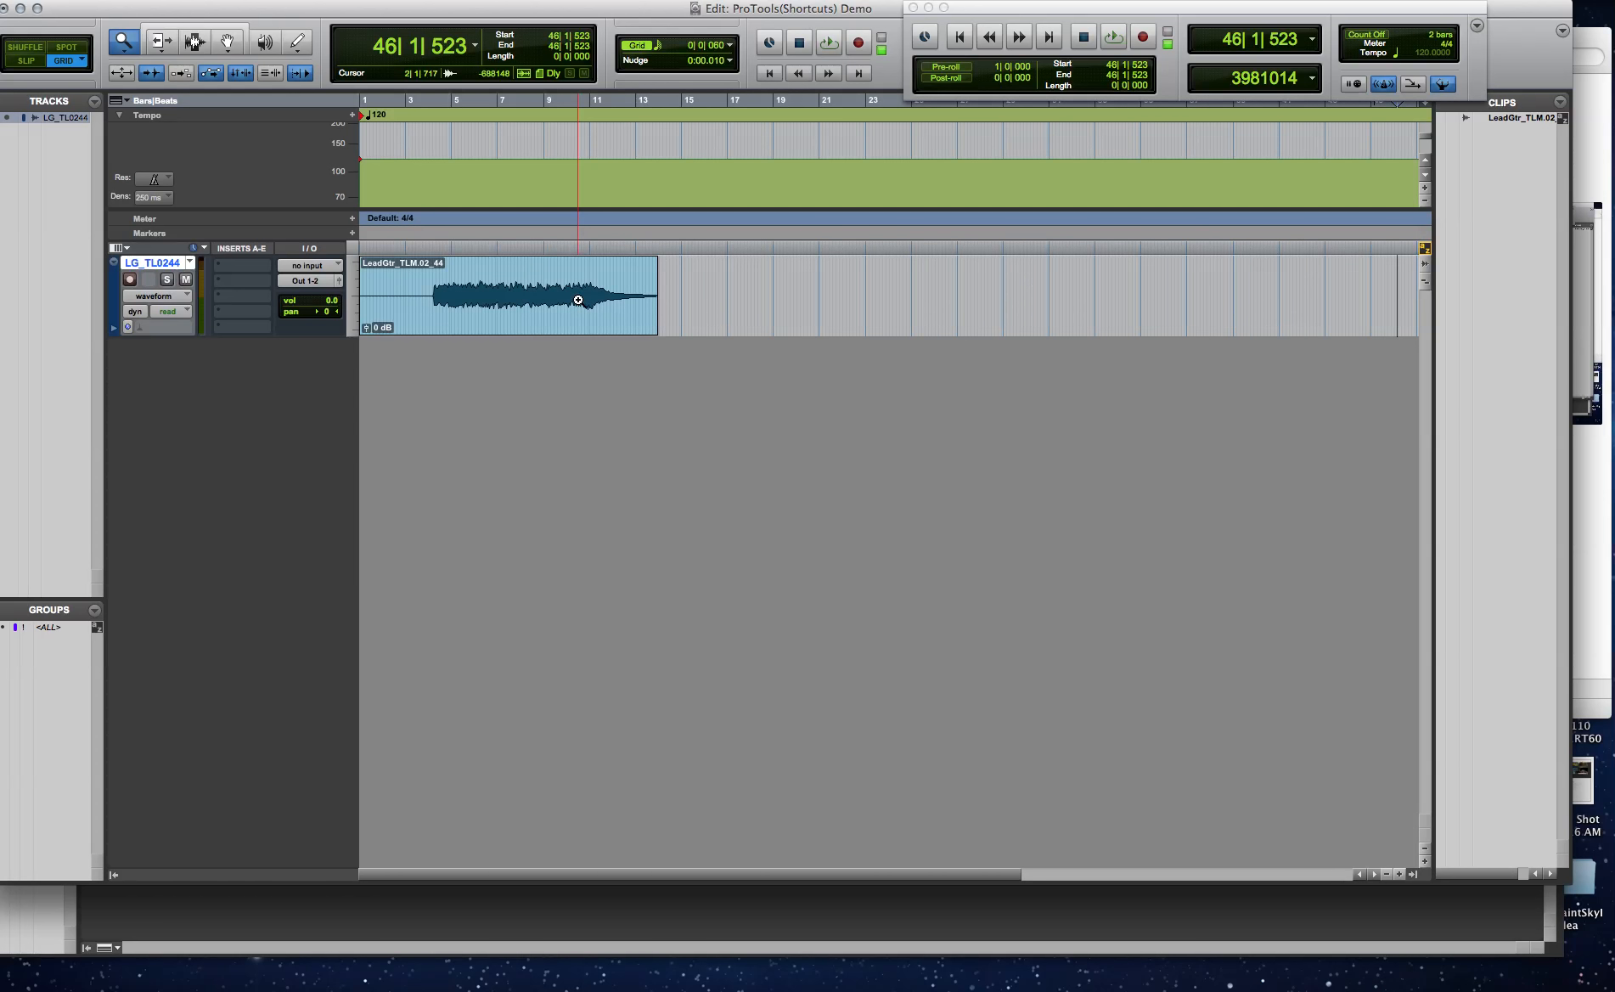
Switch to Slip mode and use the Trimmer tool to trim the guitar clip's start to about 3|4|363.
key("F2")
left_click(161, 44)
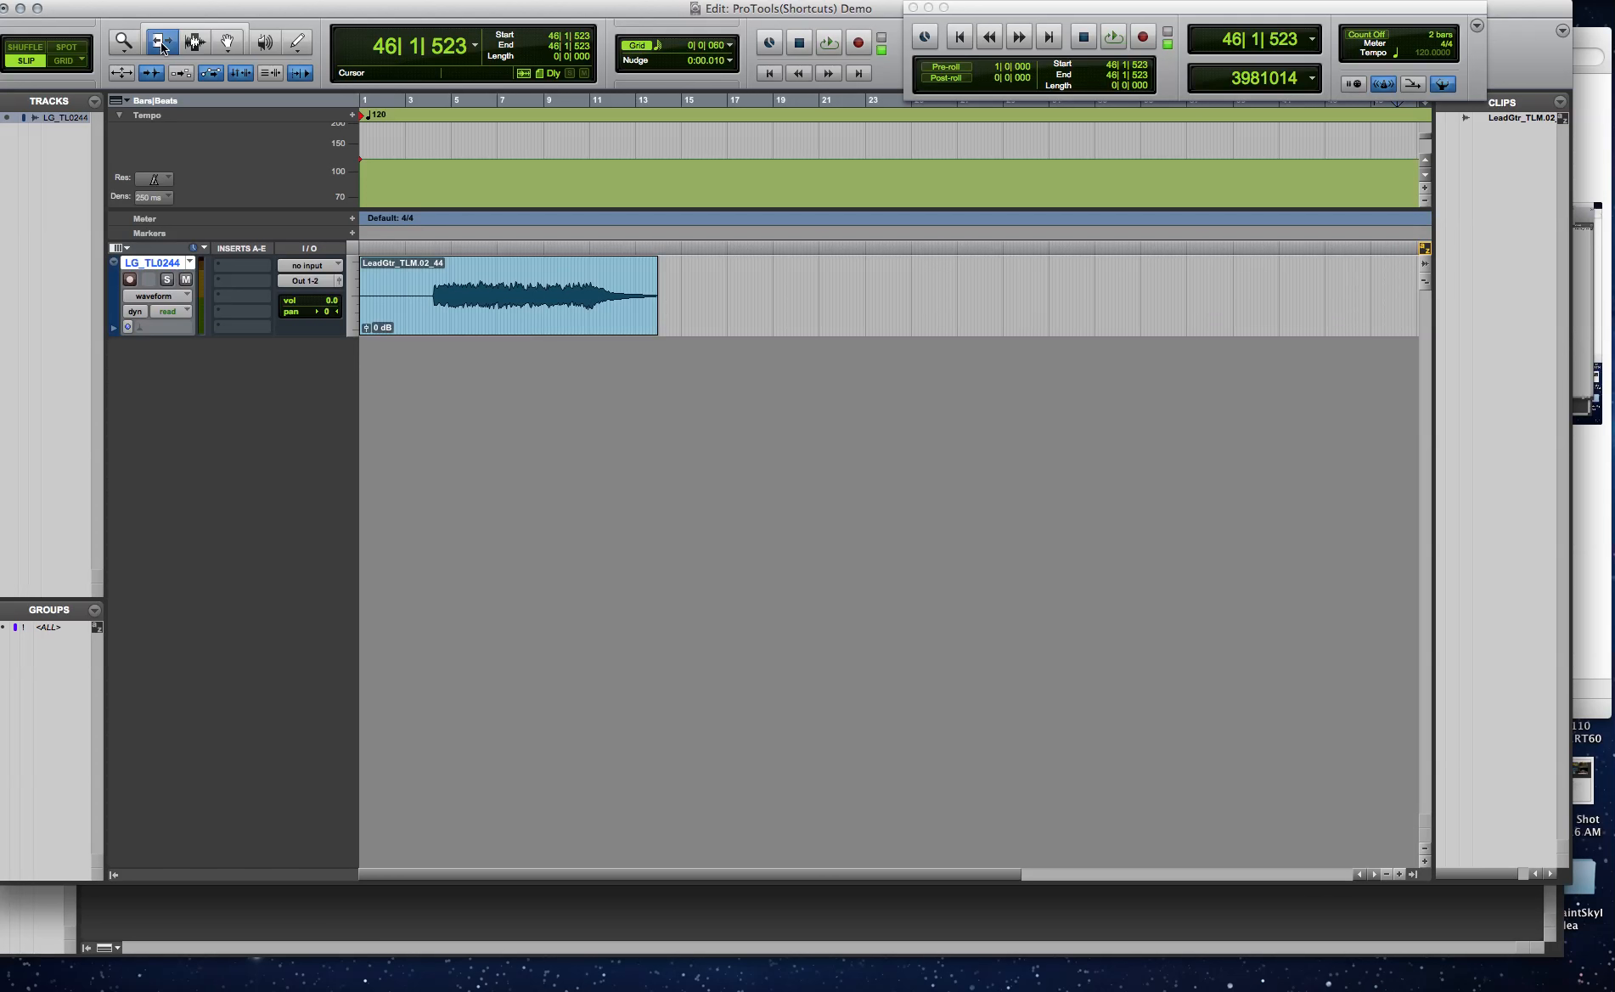
key("F5")
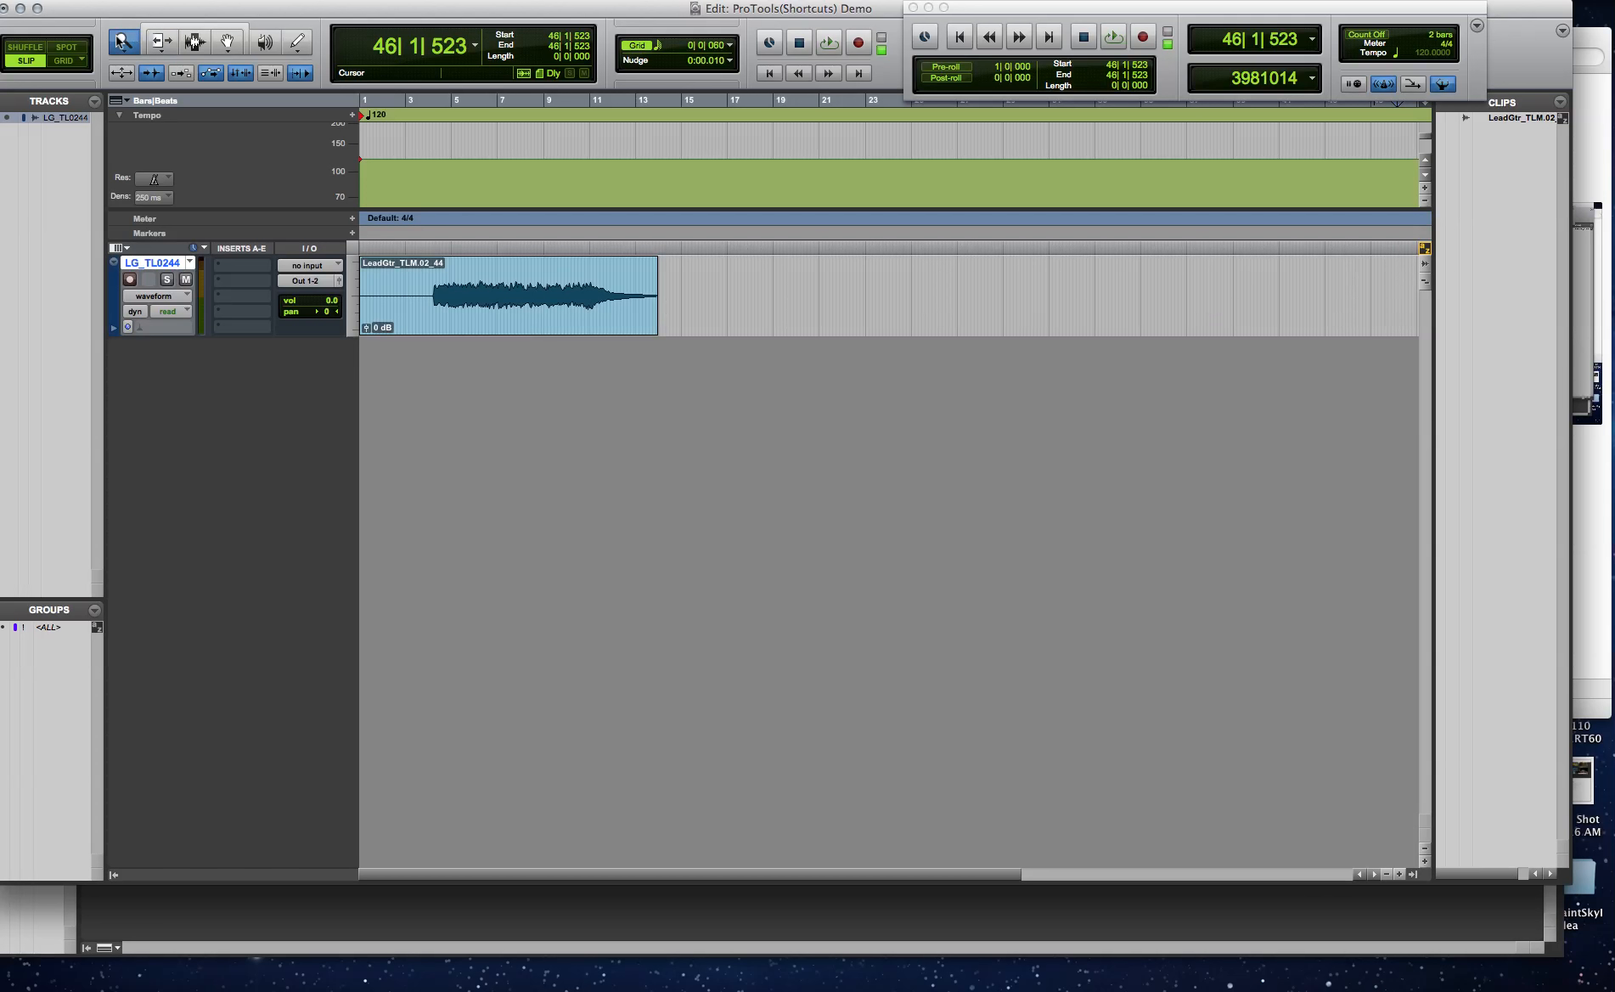
left_click(161, 42)
left_click_drag(361, 297, 424, 297)
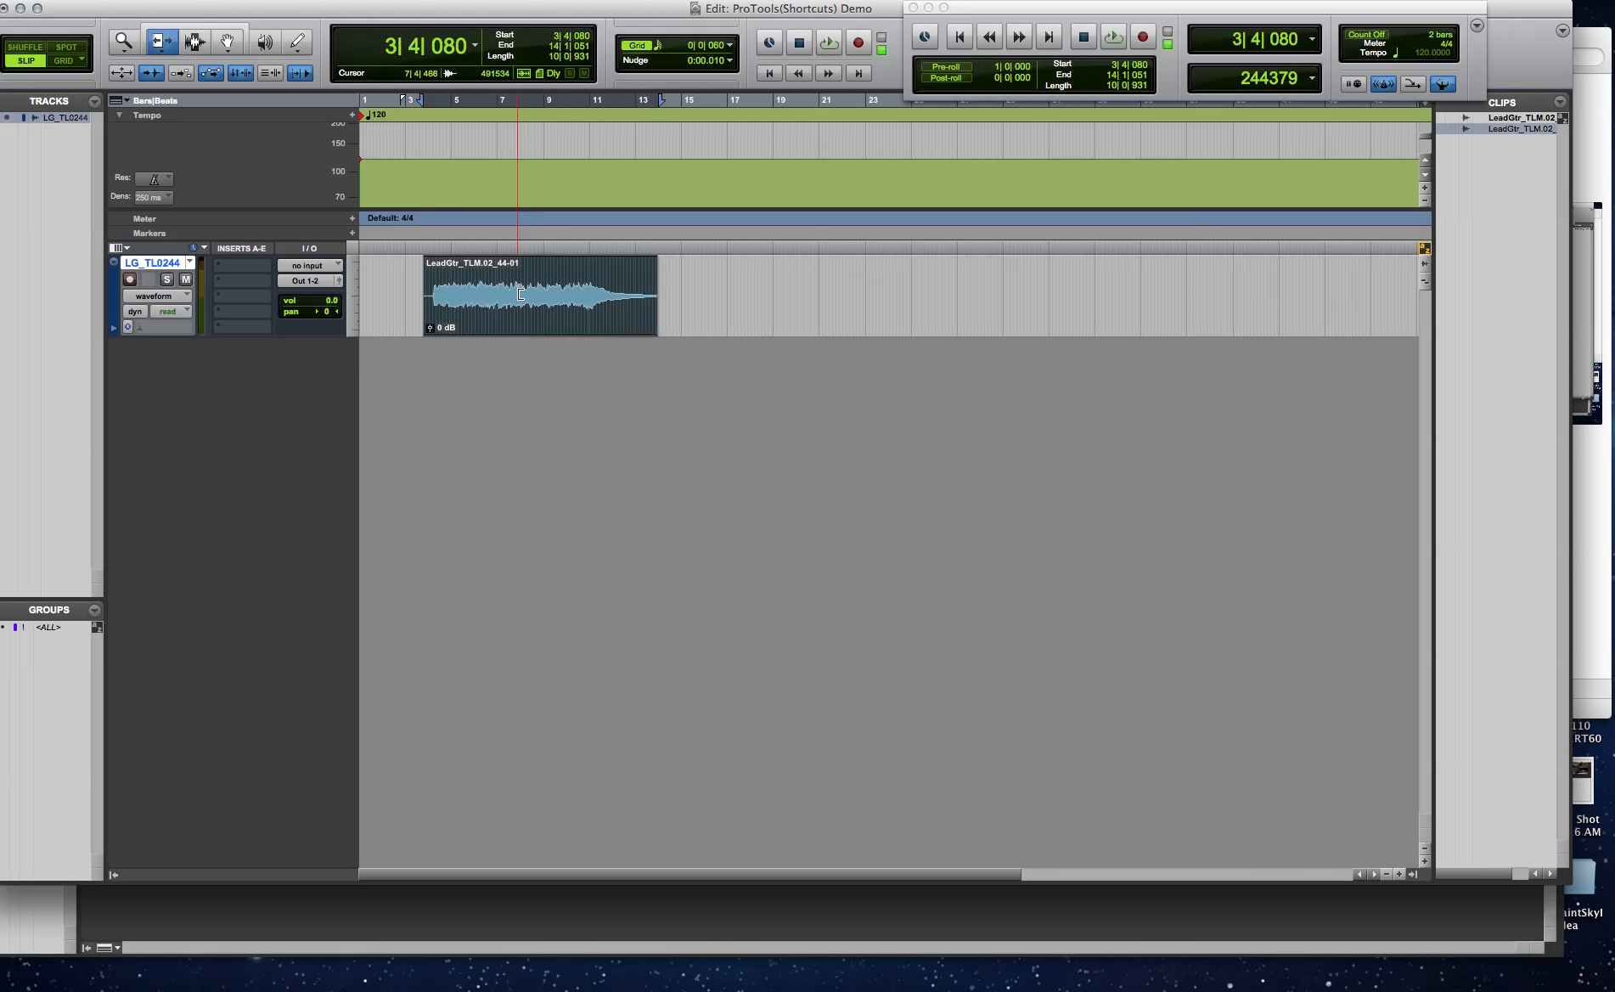
key("super+z")
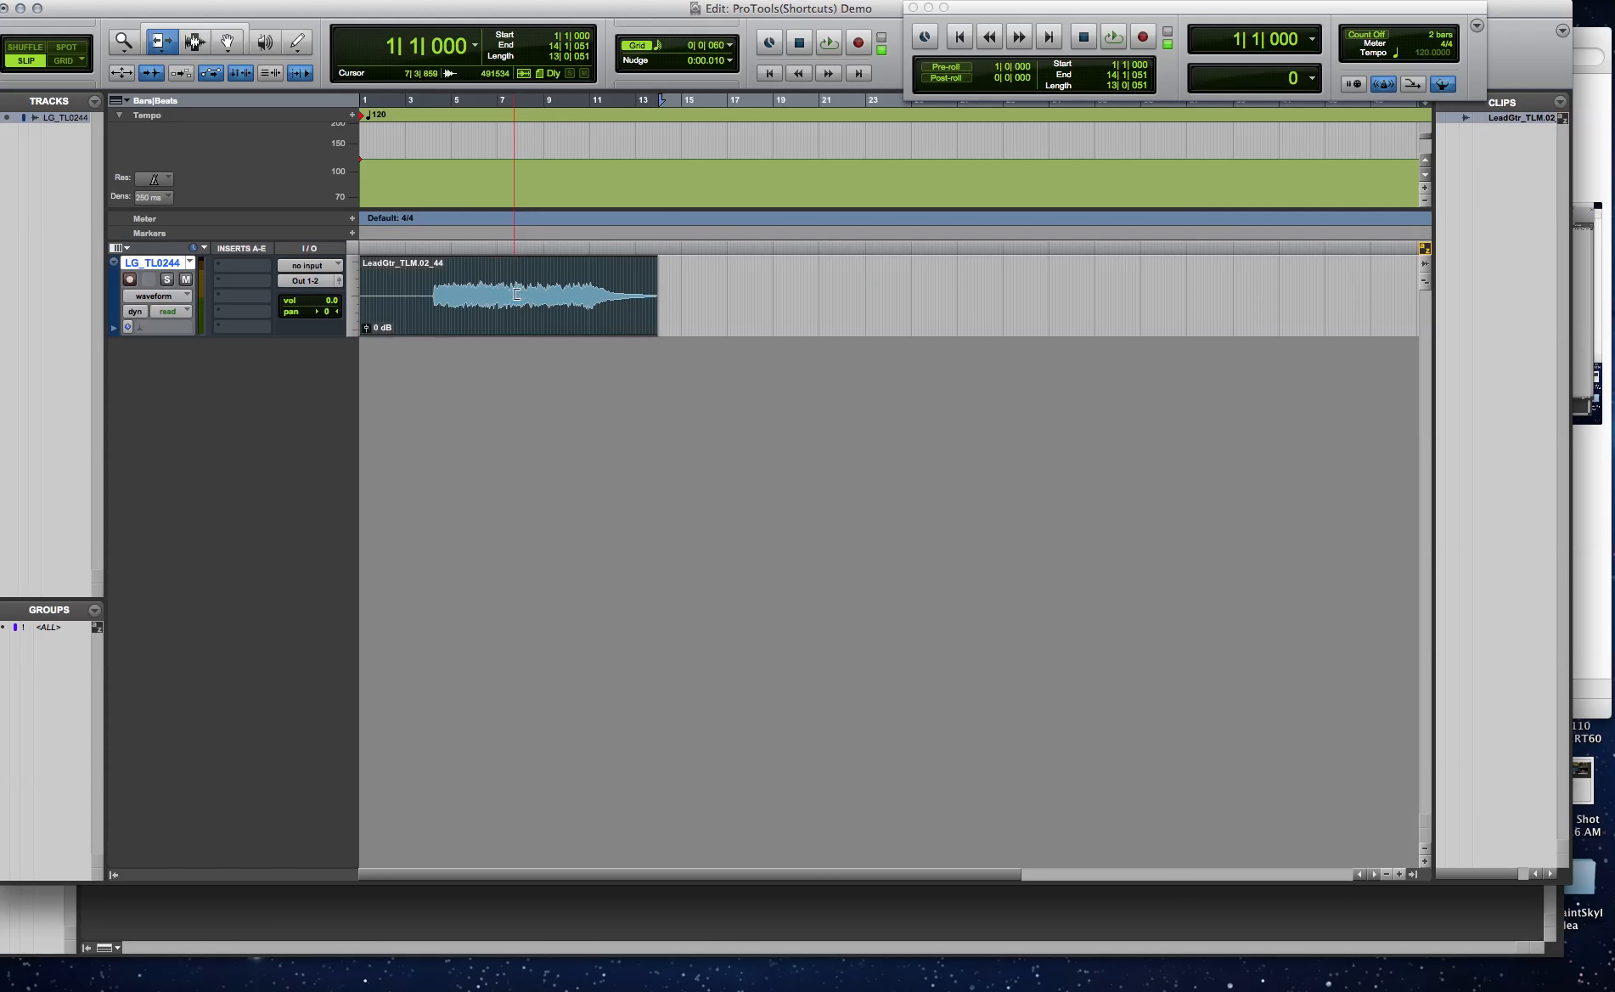
left_click(425, 295)
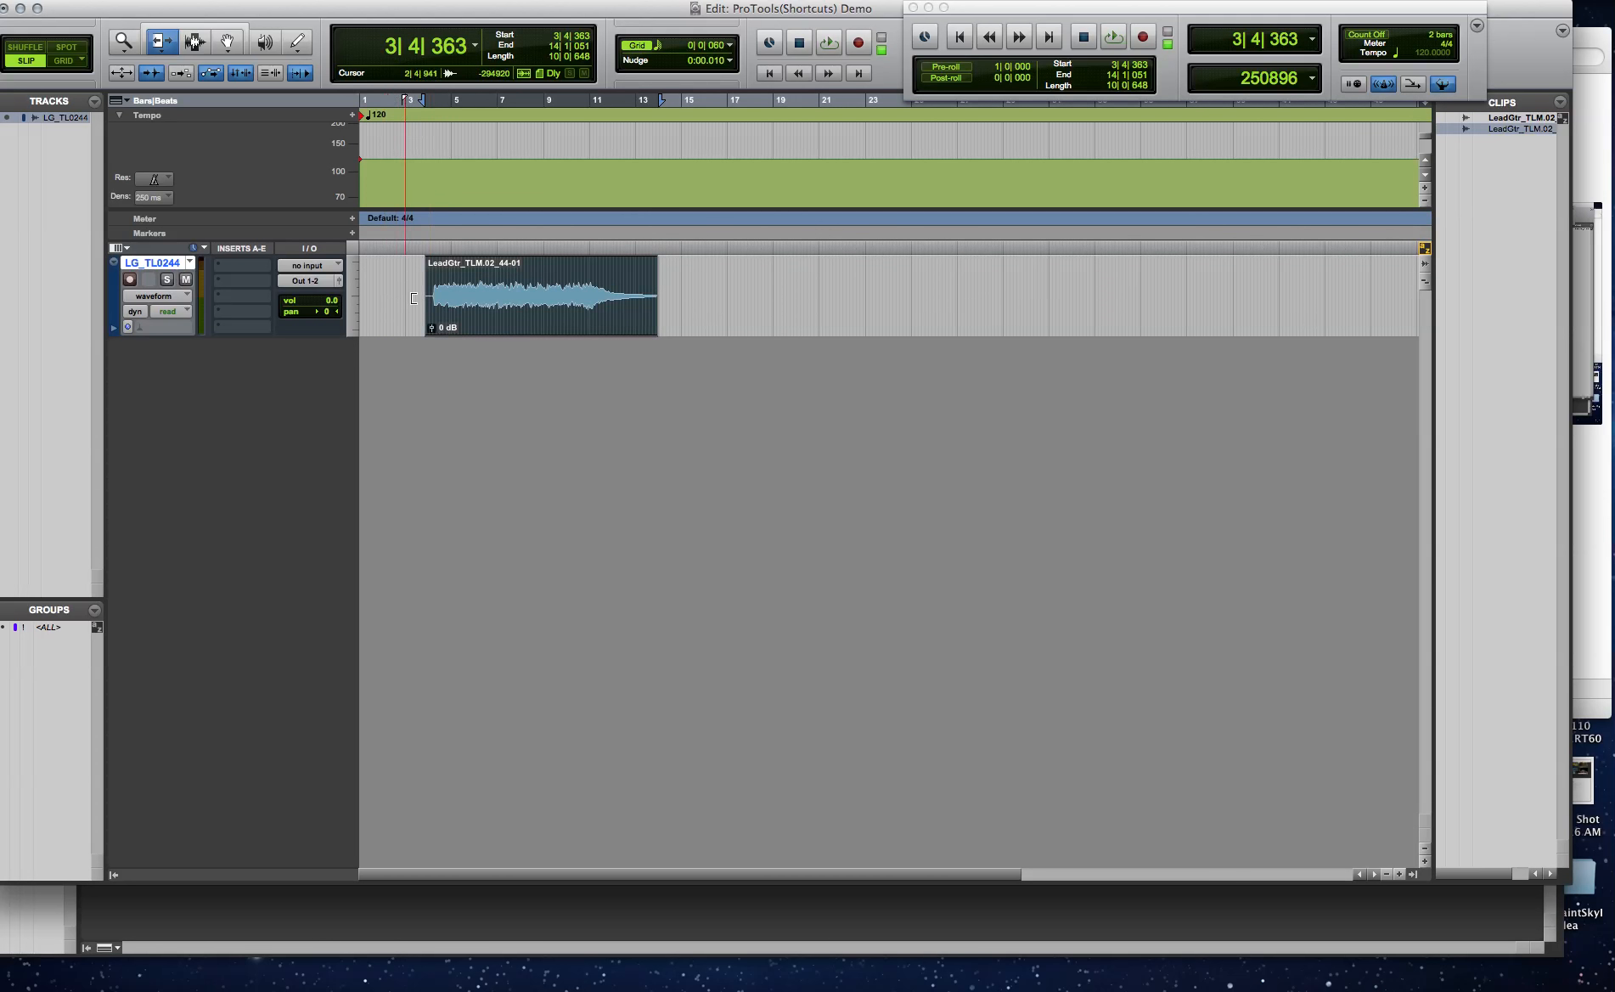
Place the edit cursor at several points in the guitar clip with the Selector tool and play briefly from about 7|3|433.
left_click(196, 44)
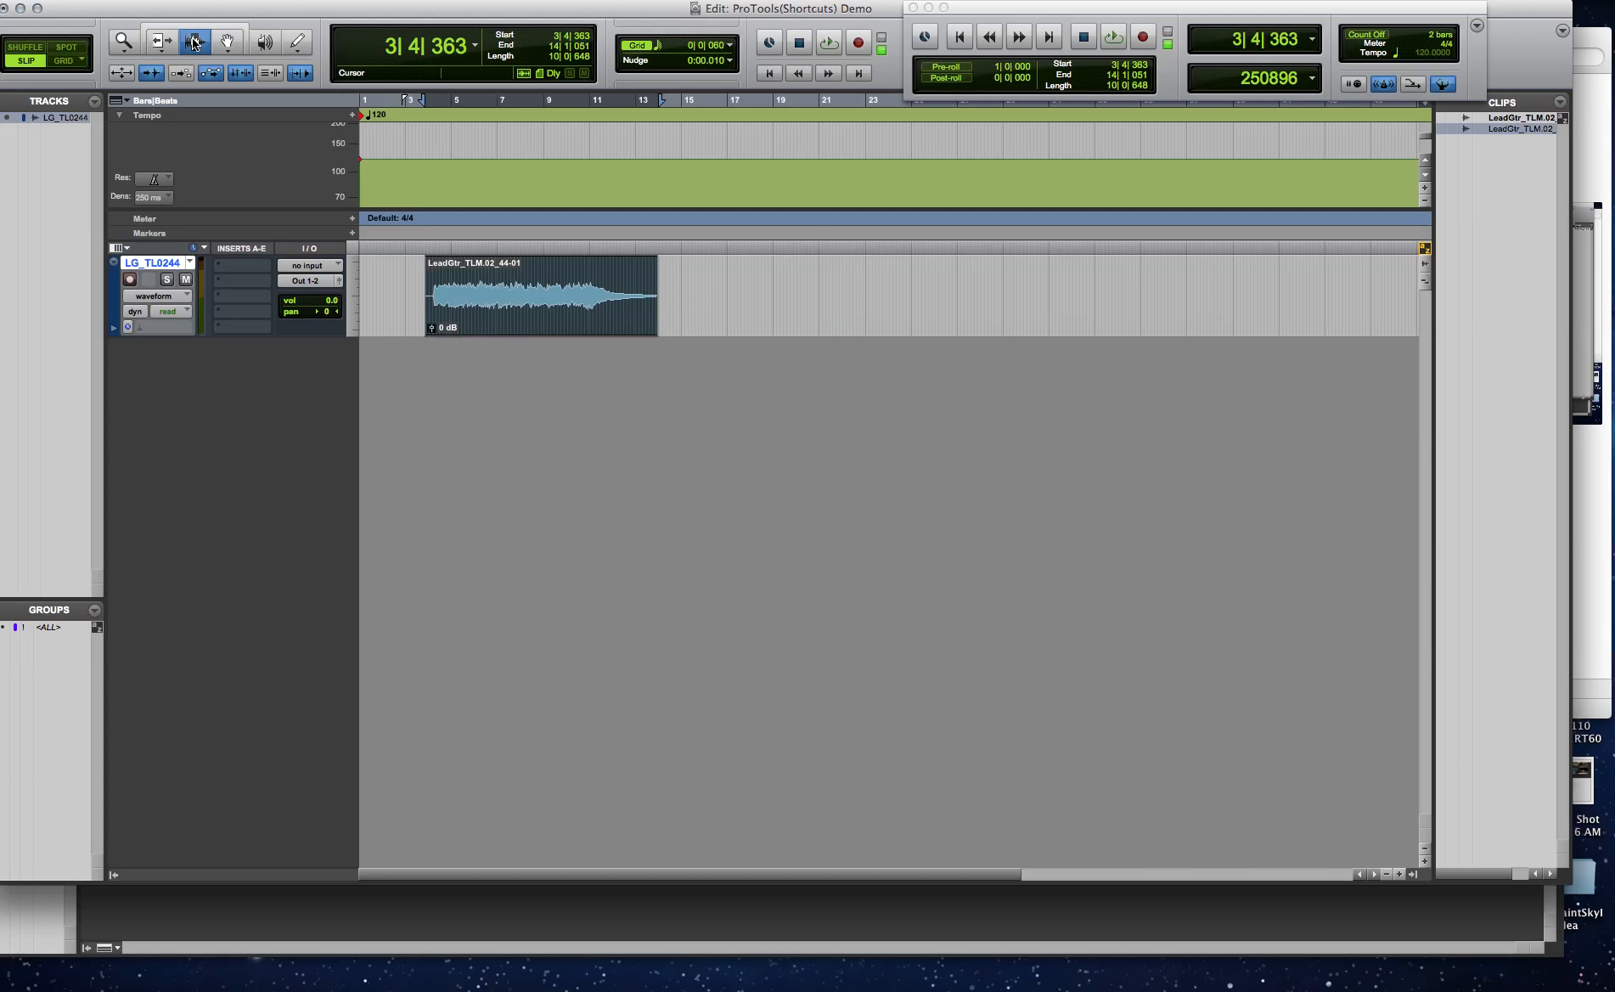
left_click(497, 293)
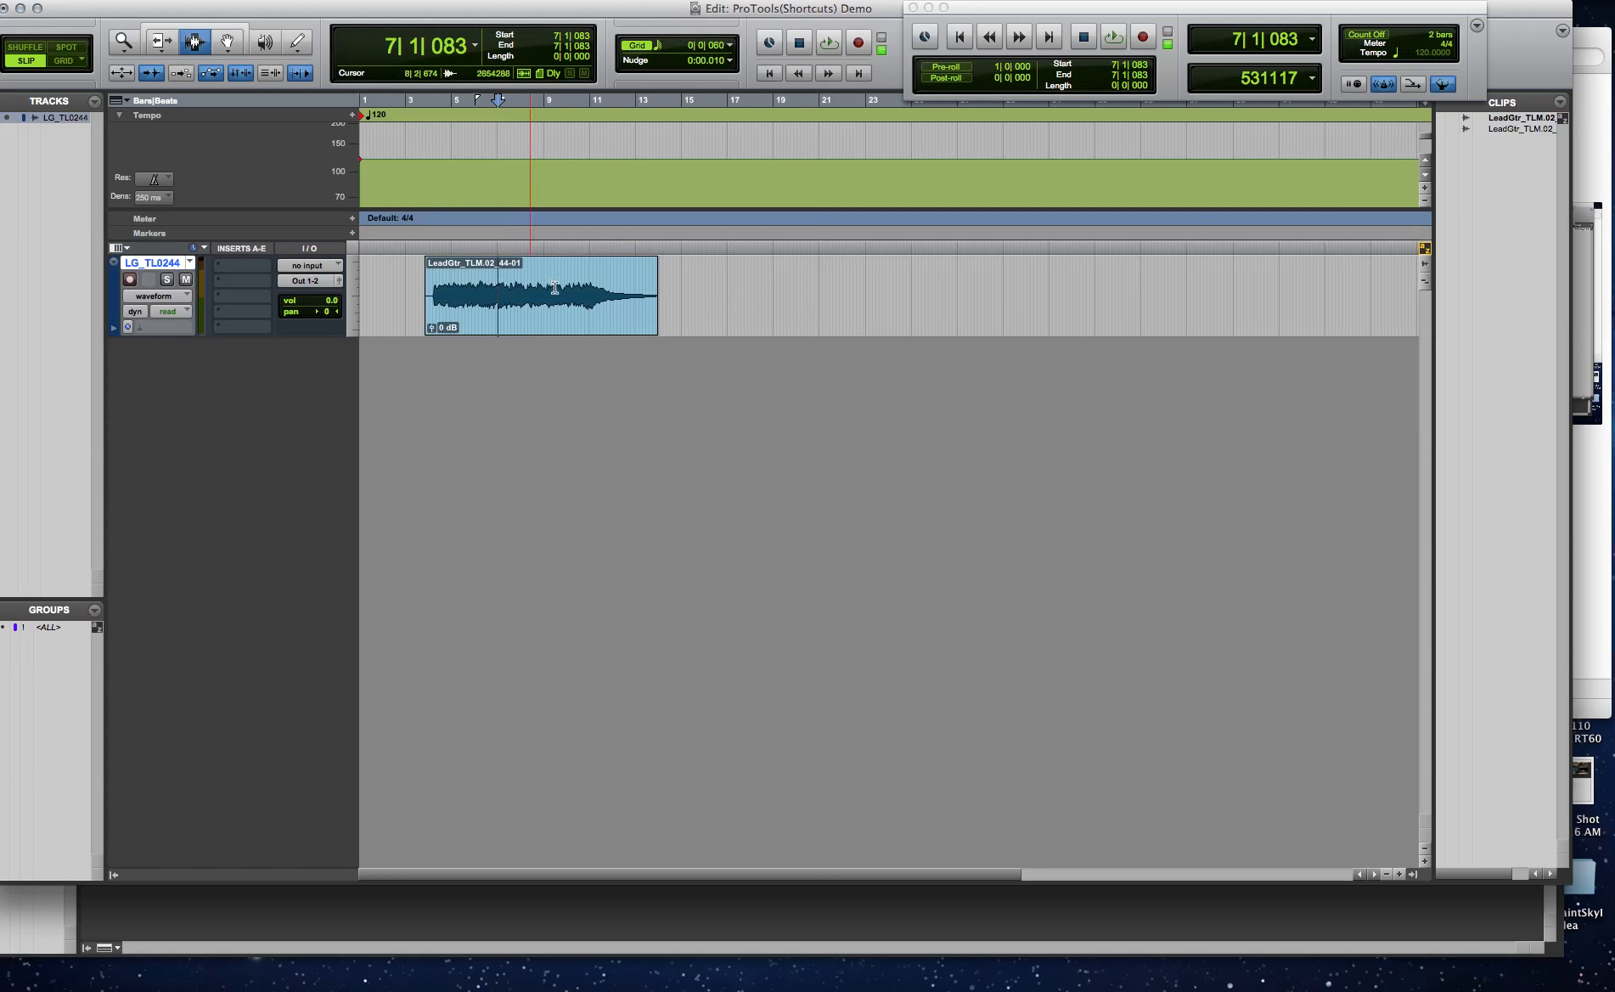
left_click(588, 288)
left_click(485, 280)
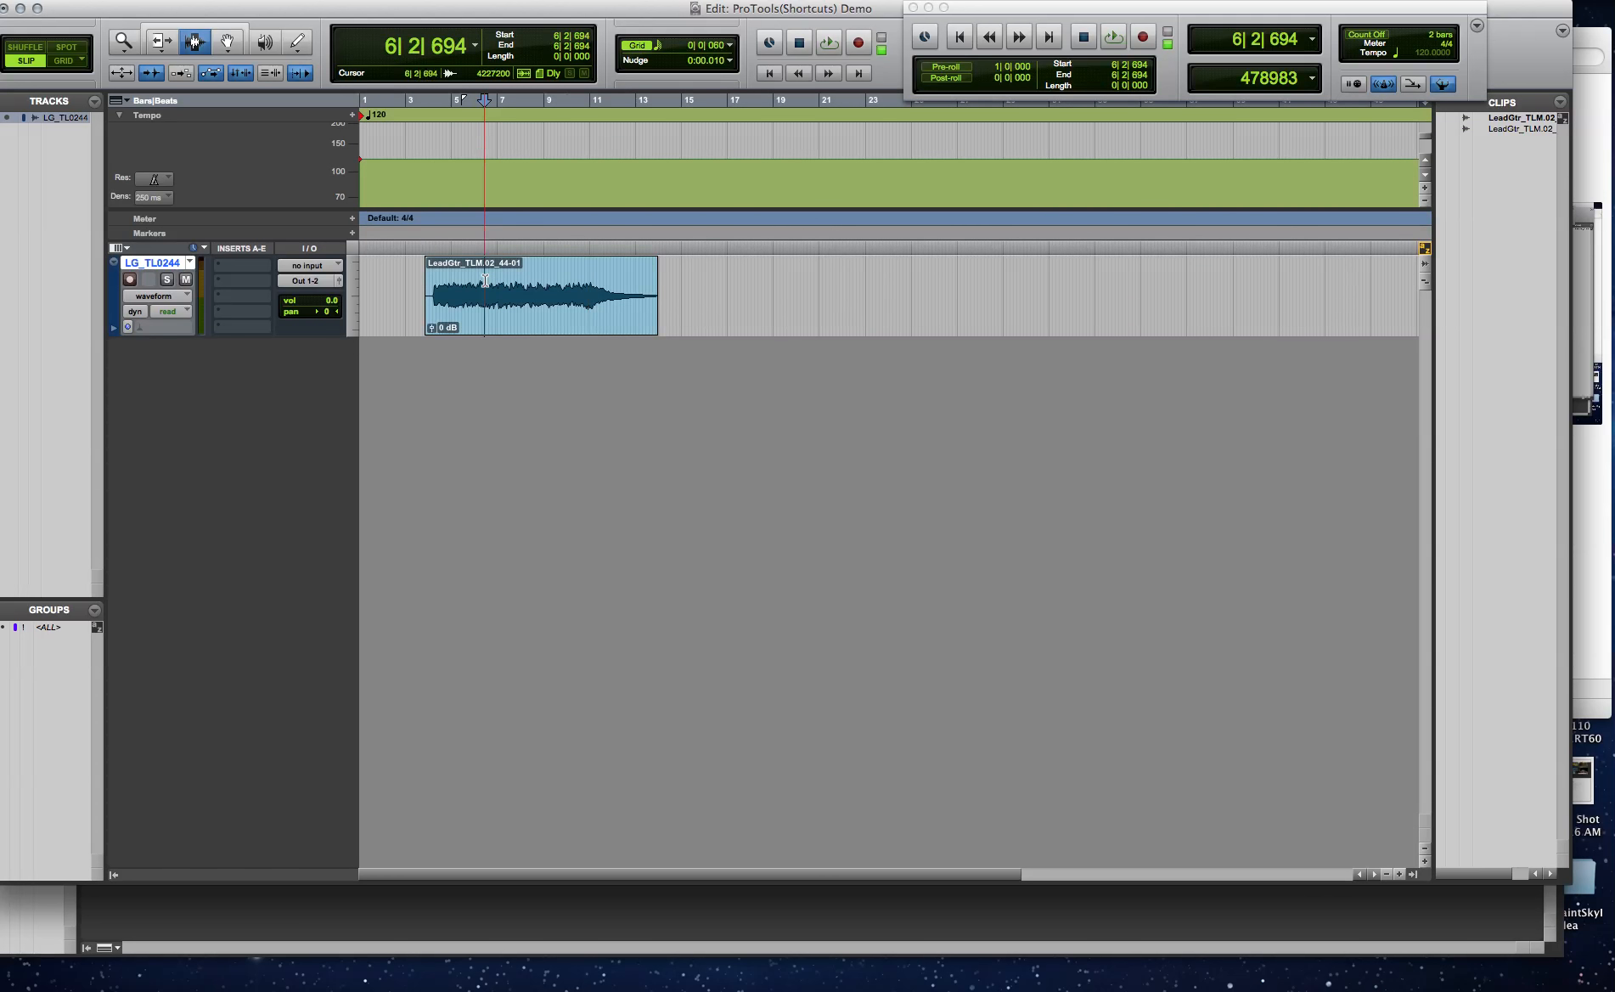
left_click(443, 280)
left_click(560, 284)
left_click(609, 284)
left_click(512, 283)
key("space")
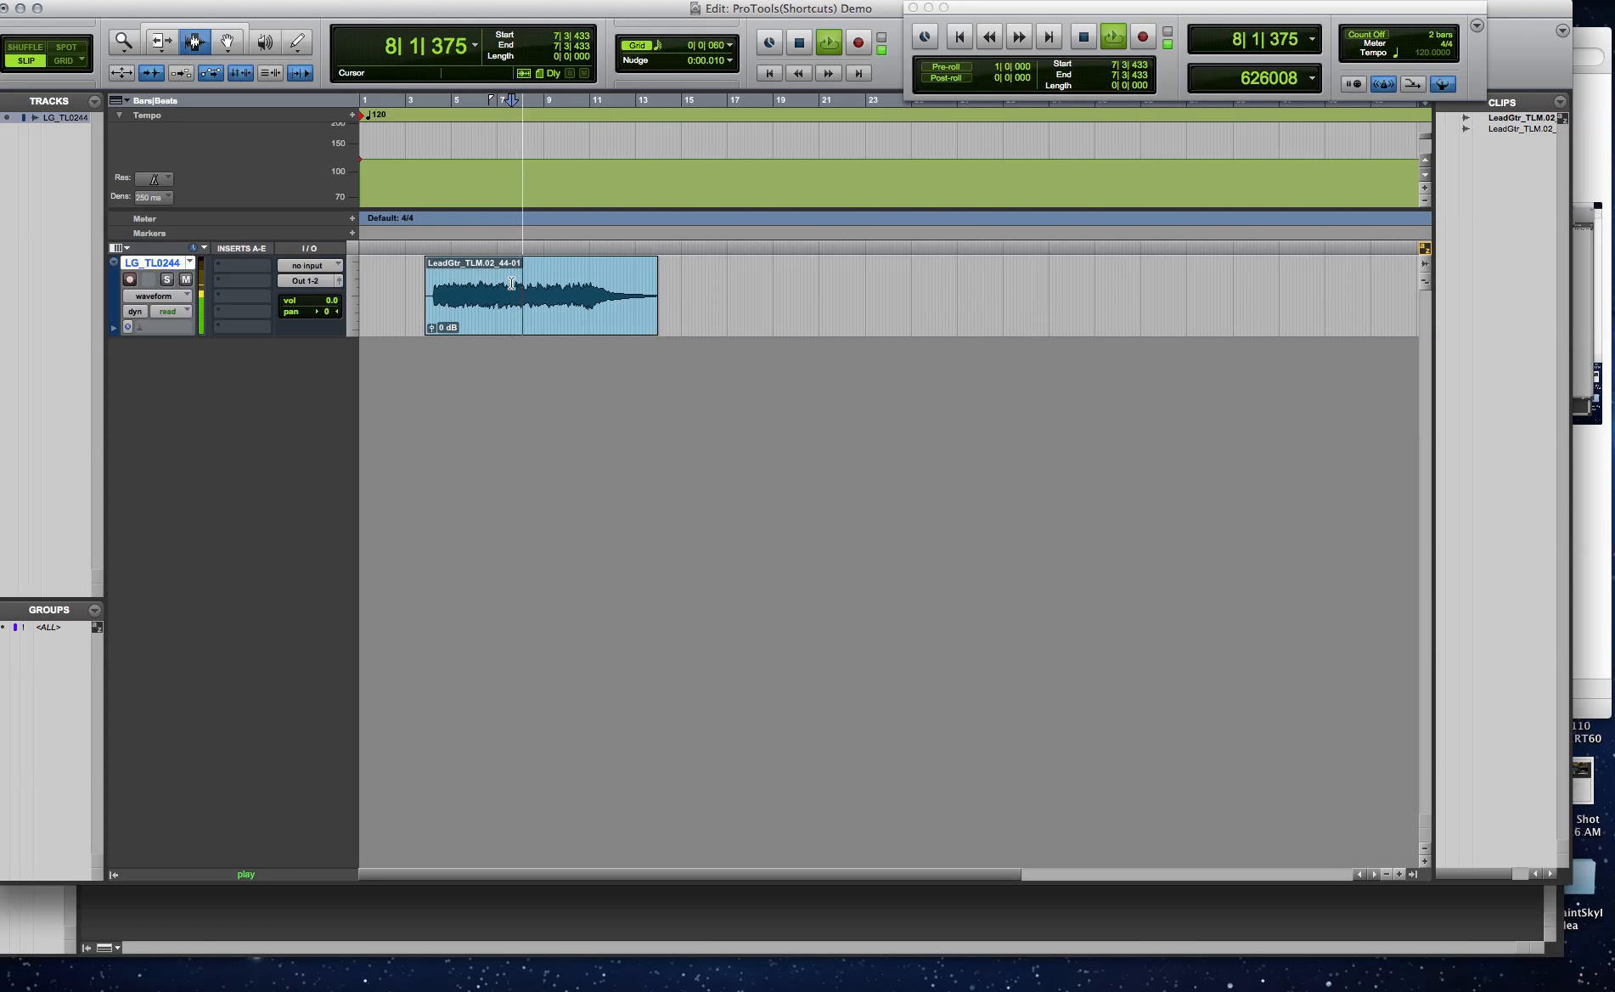
key("space")
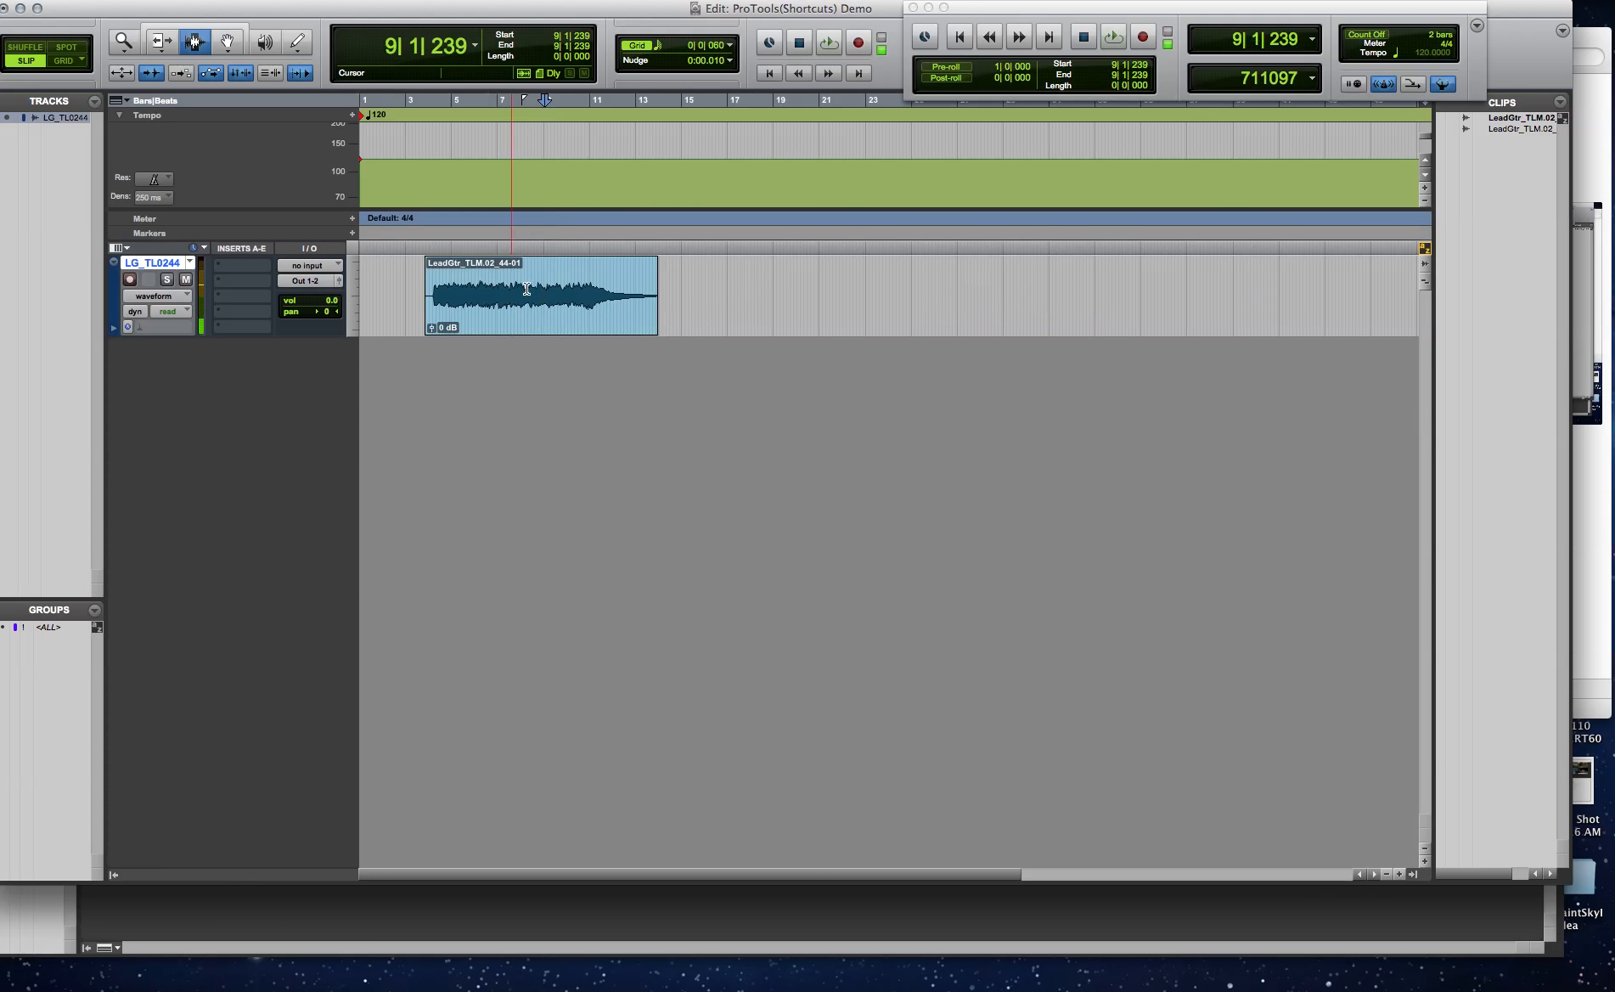
Play the clip from a point further along and move the edit cursor through it to about 9|4|305.
left_click(577, 289)
key("ctrl+space")
key("space")
key("space")
left_click(473, 285)
left_click(515, 288)
left_click(562, 289)
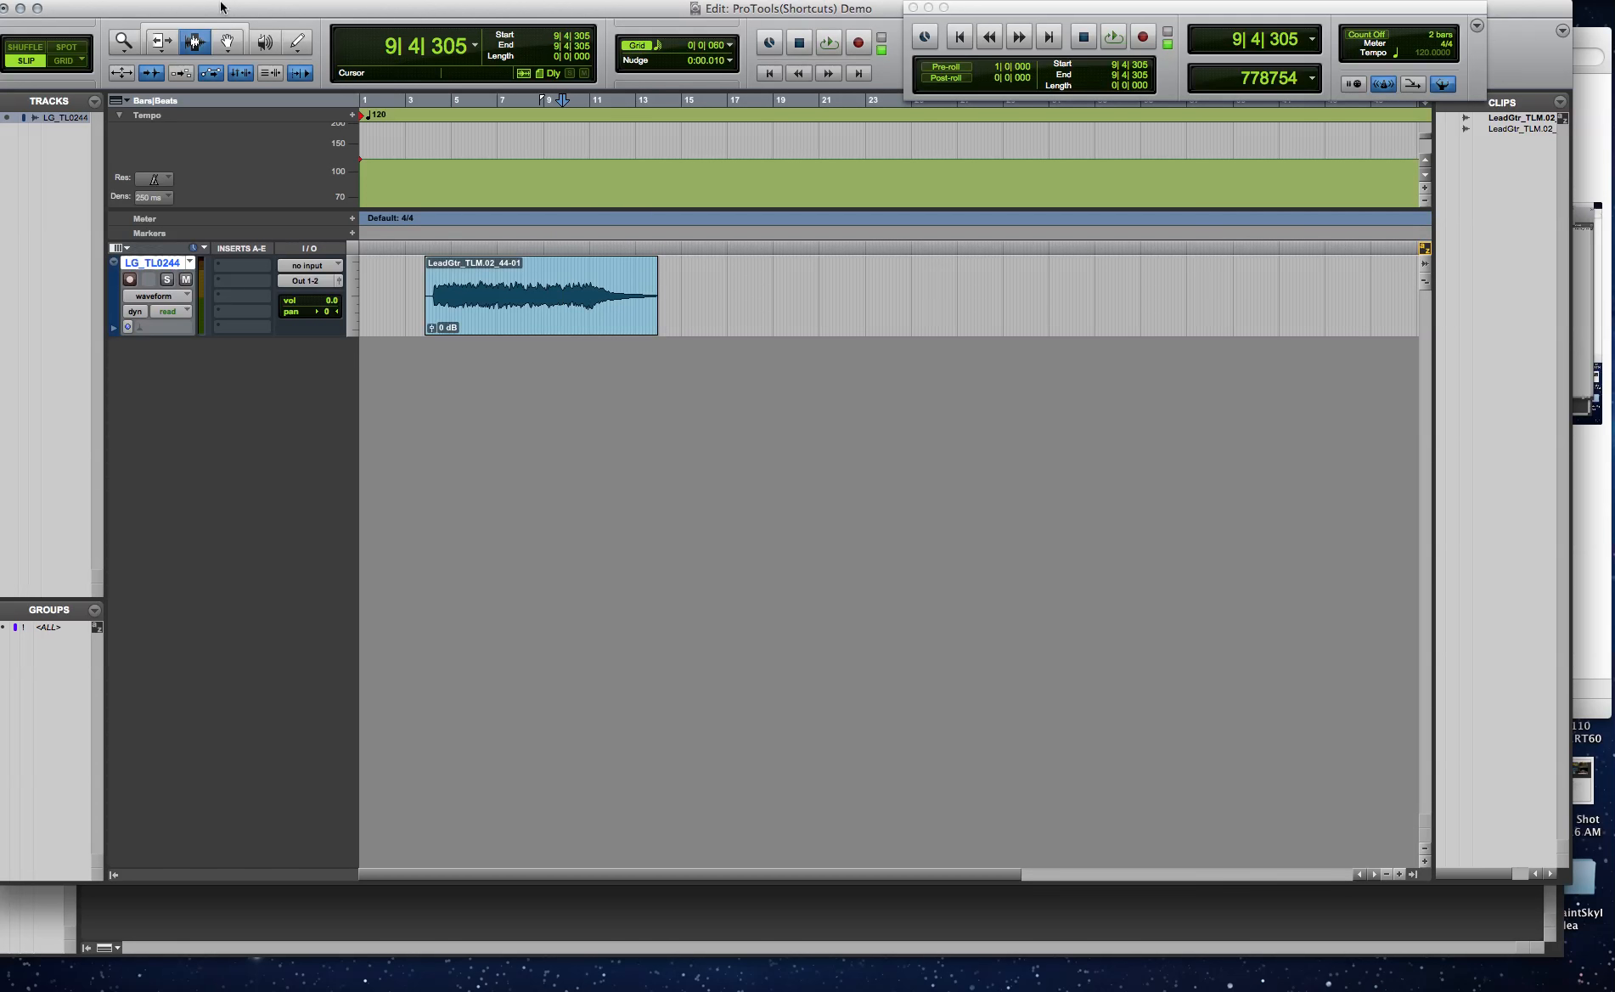
Use the Grabber tool in Time mode to move the trimmed guitar clip to the session start at 1|1|000.
left_click(229, 45)
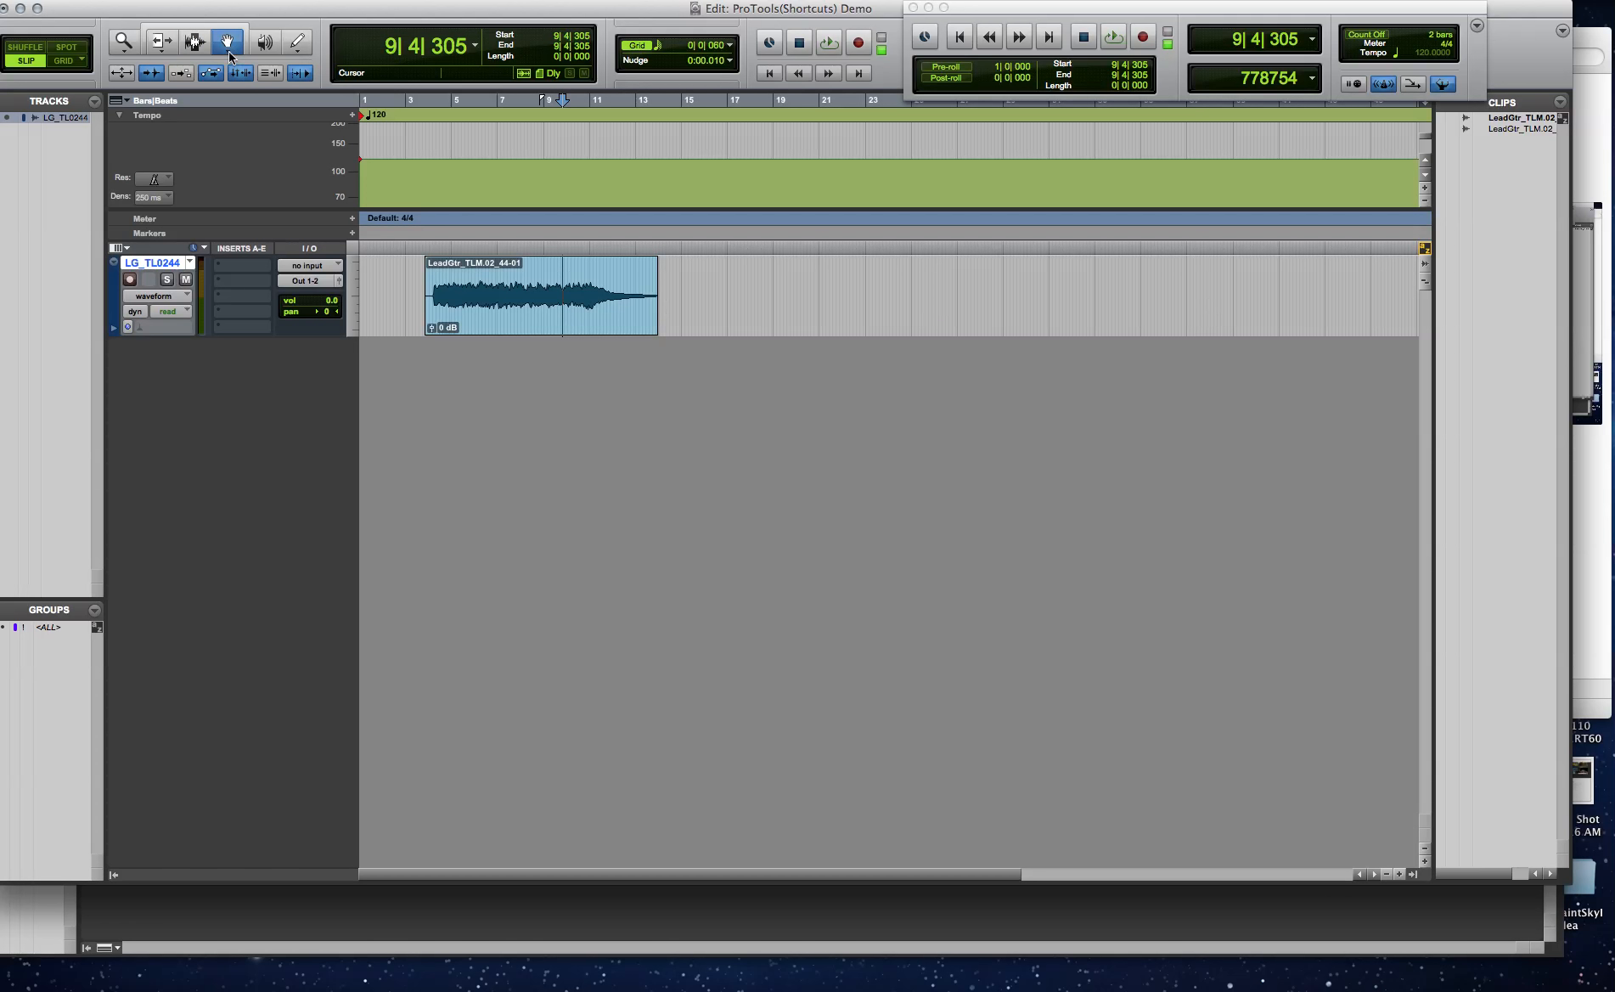
left_click(227, 47)
left_click(228, 47)
left_click(228, 49)
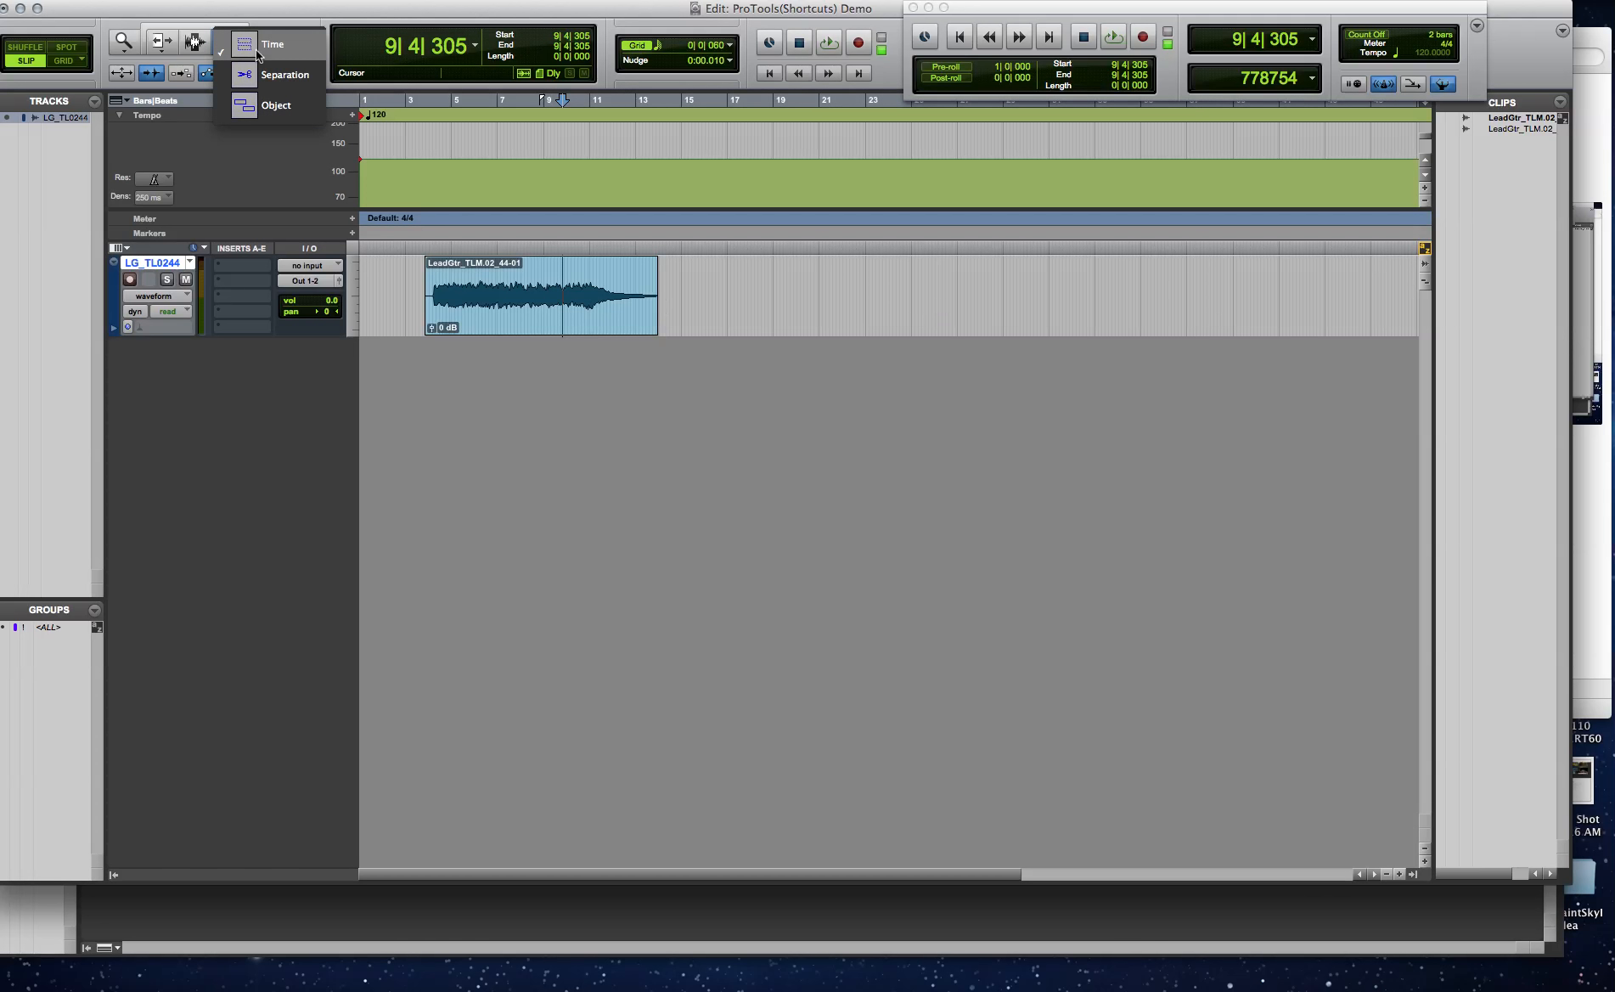
left_click(257, 51)
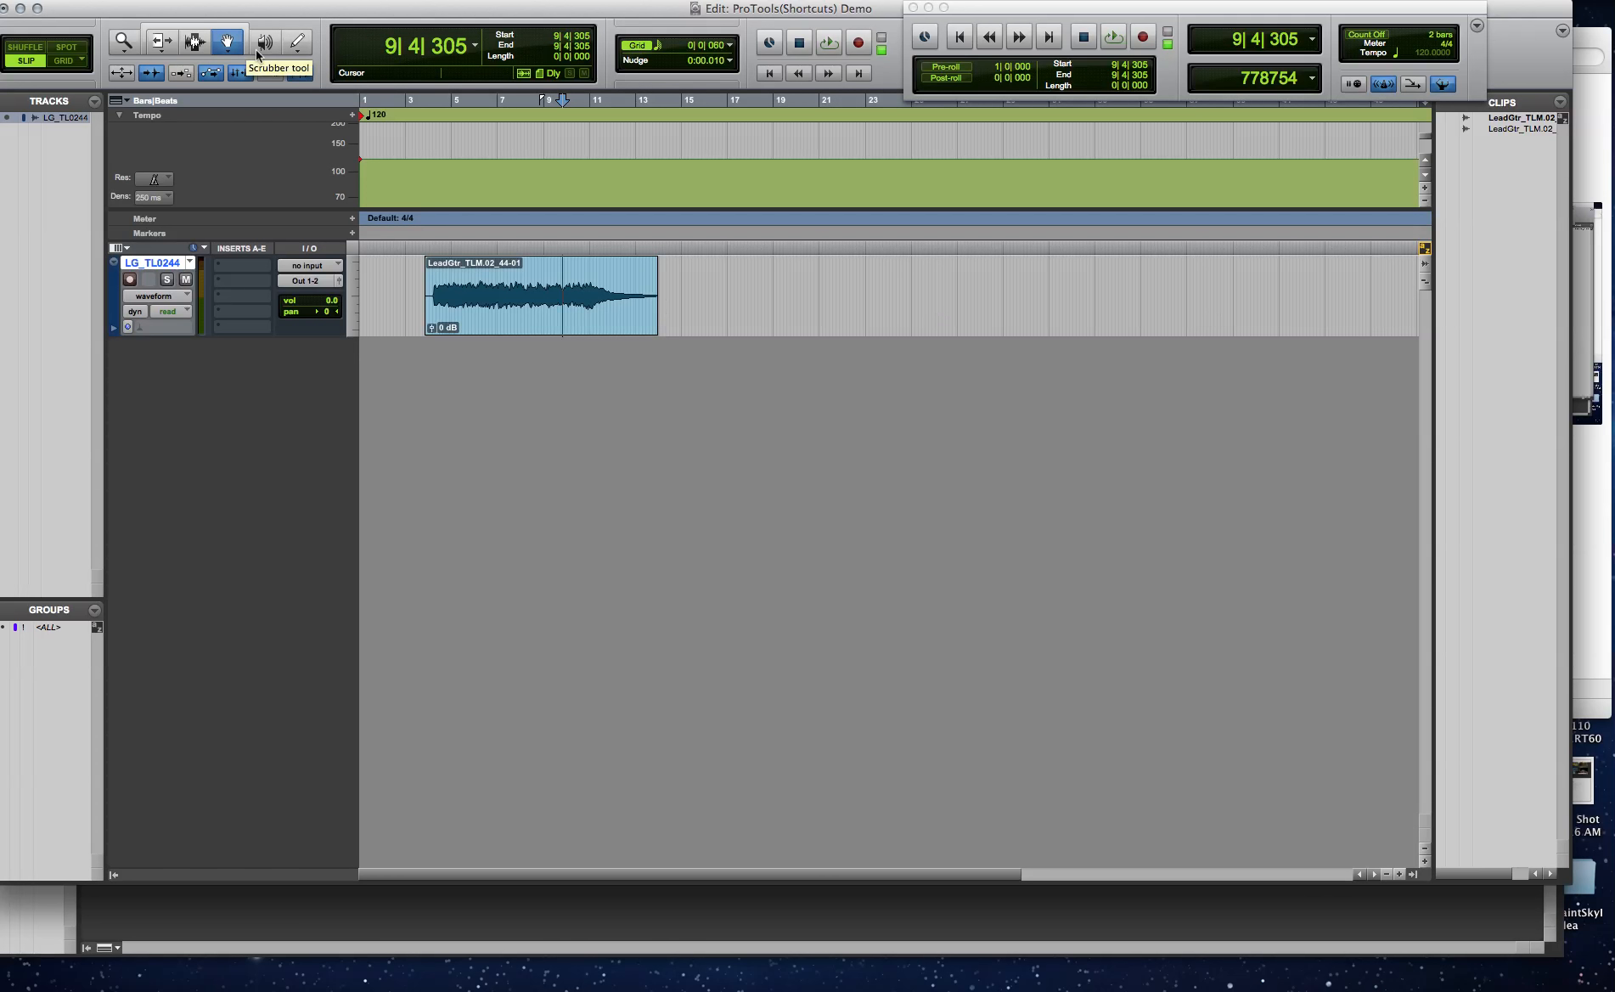
left_click(531, 317)
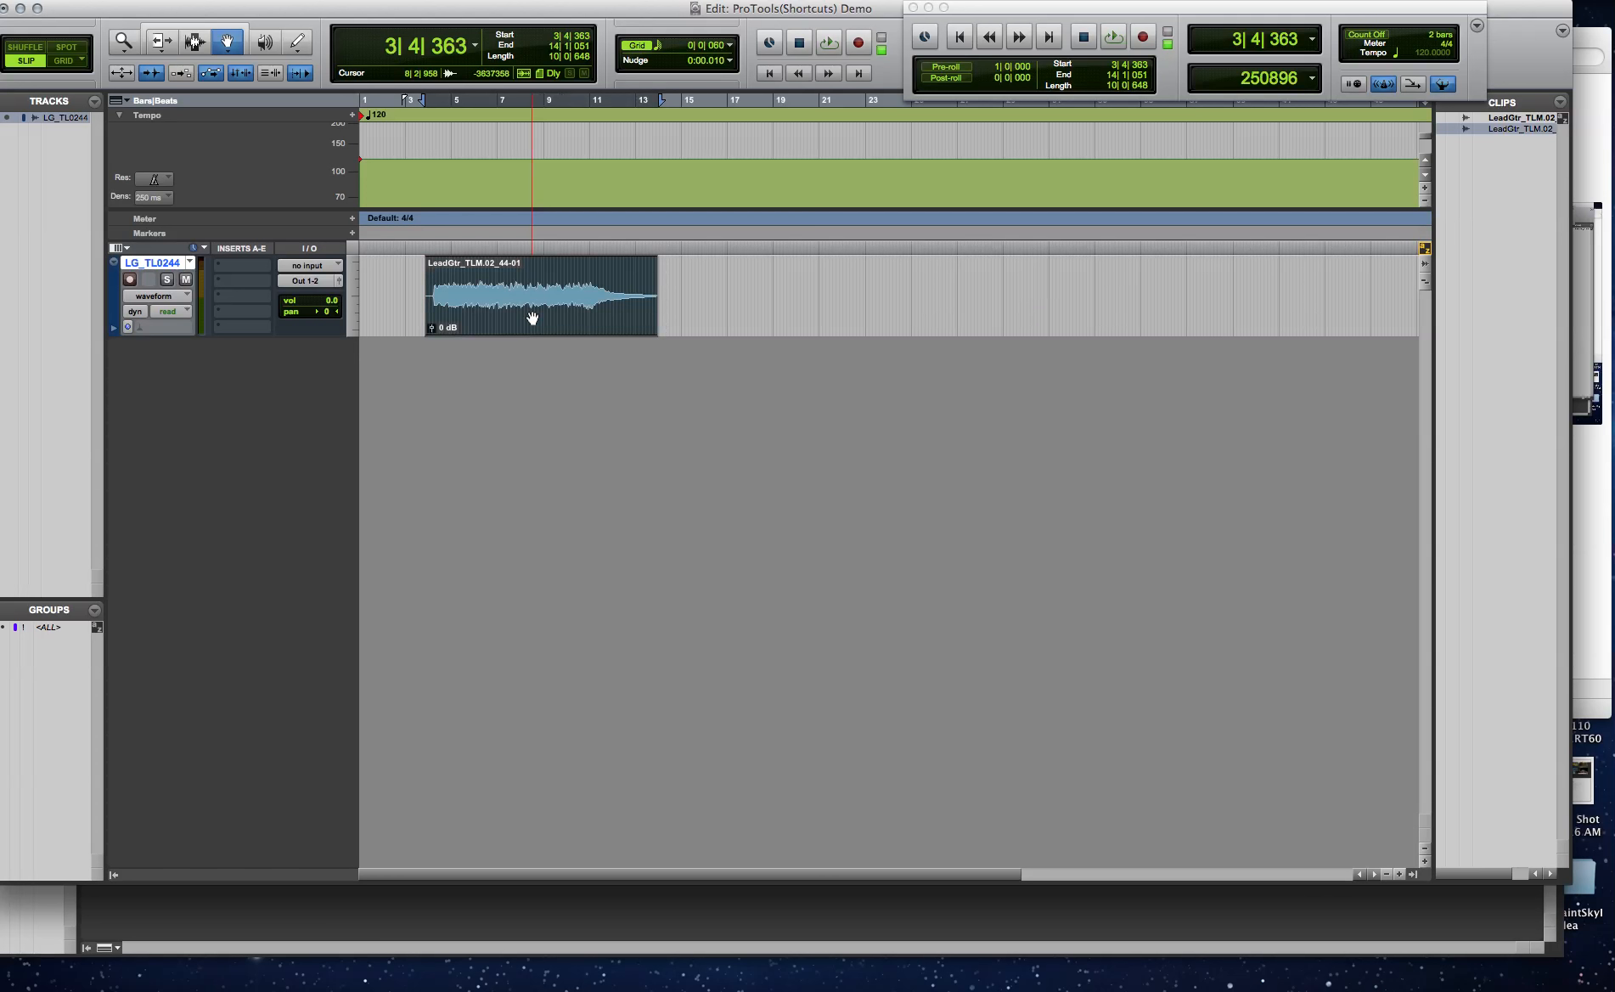
left_click_drag(532, 318, 468, 311)
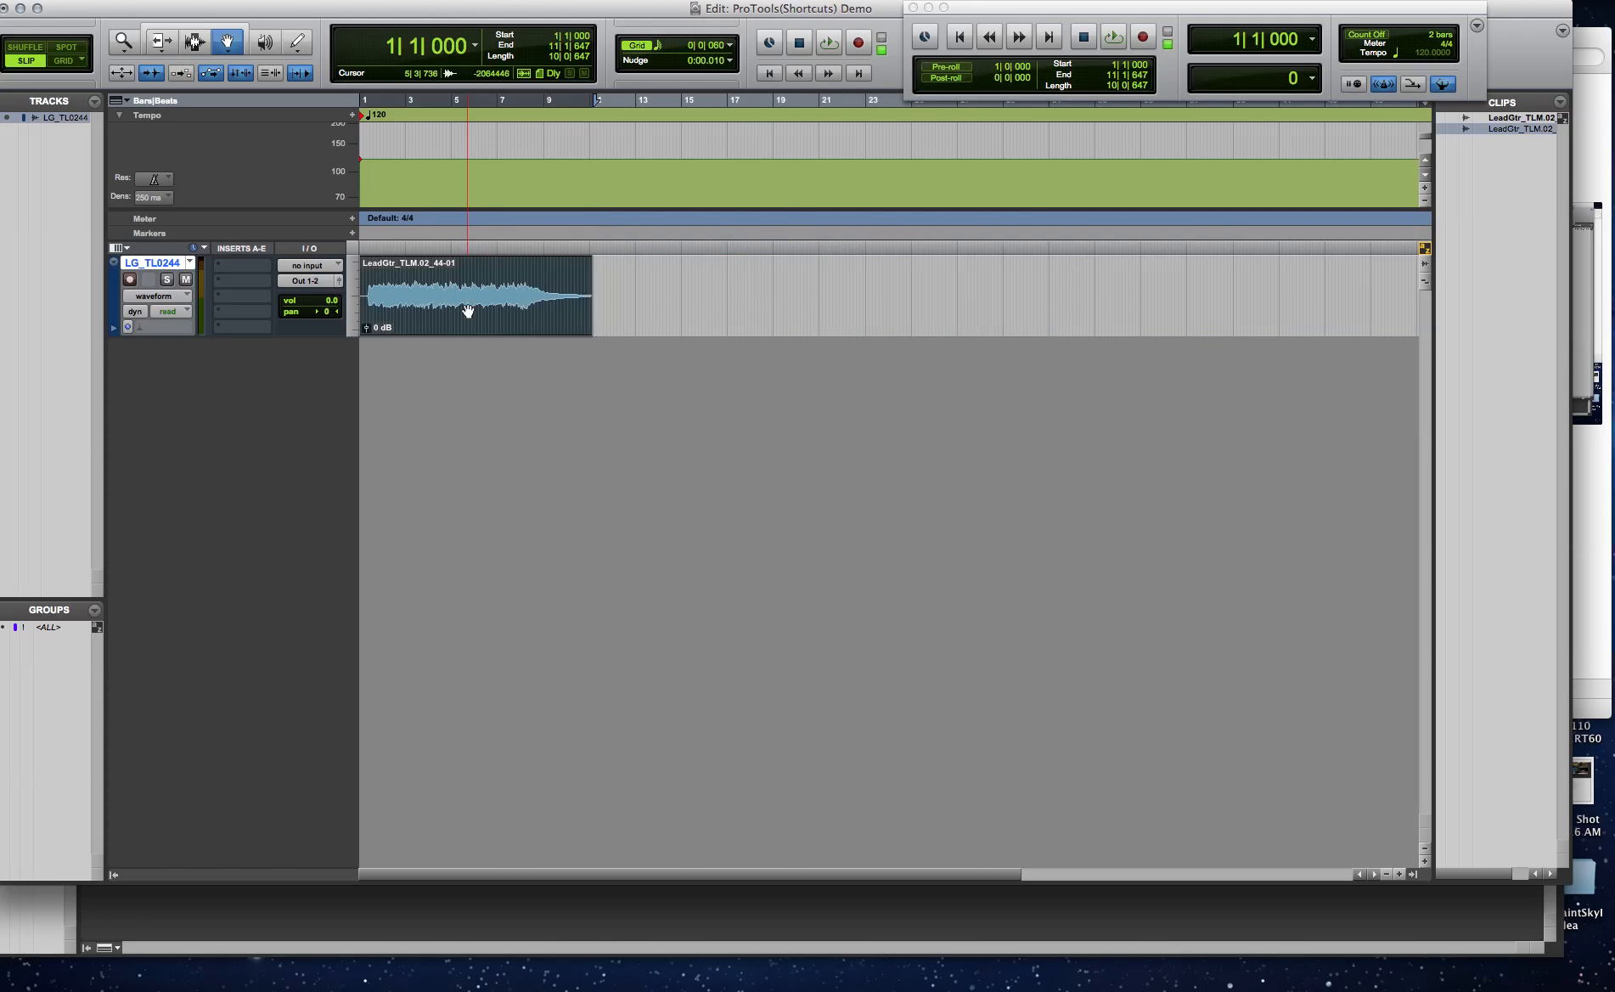
Play the moved guitar clip from the session start, stop, and resume playback briefly from about 2|2|785.
key("space")
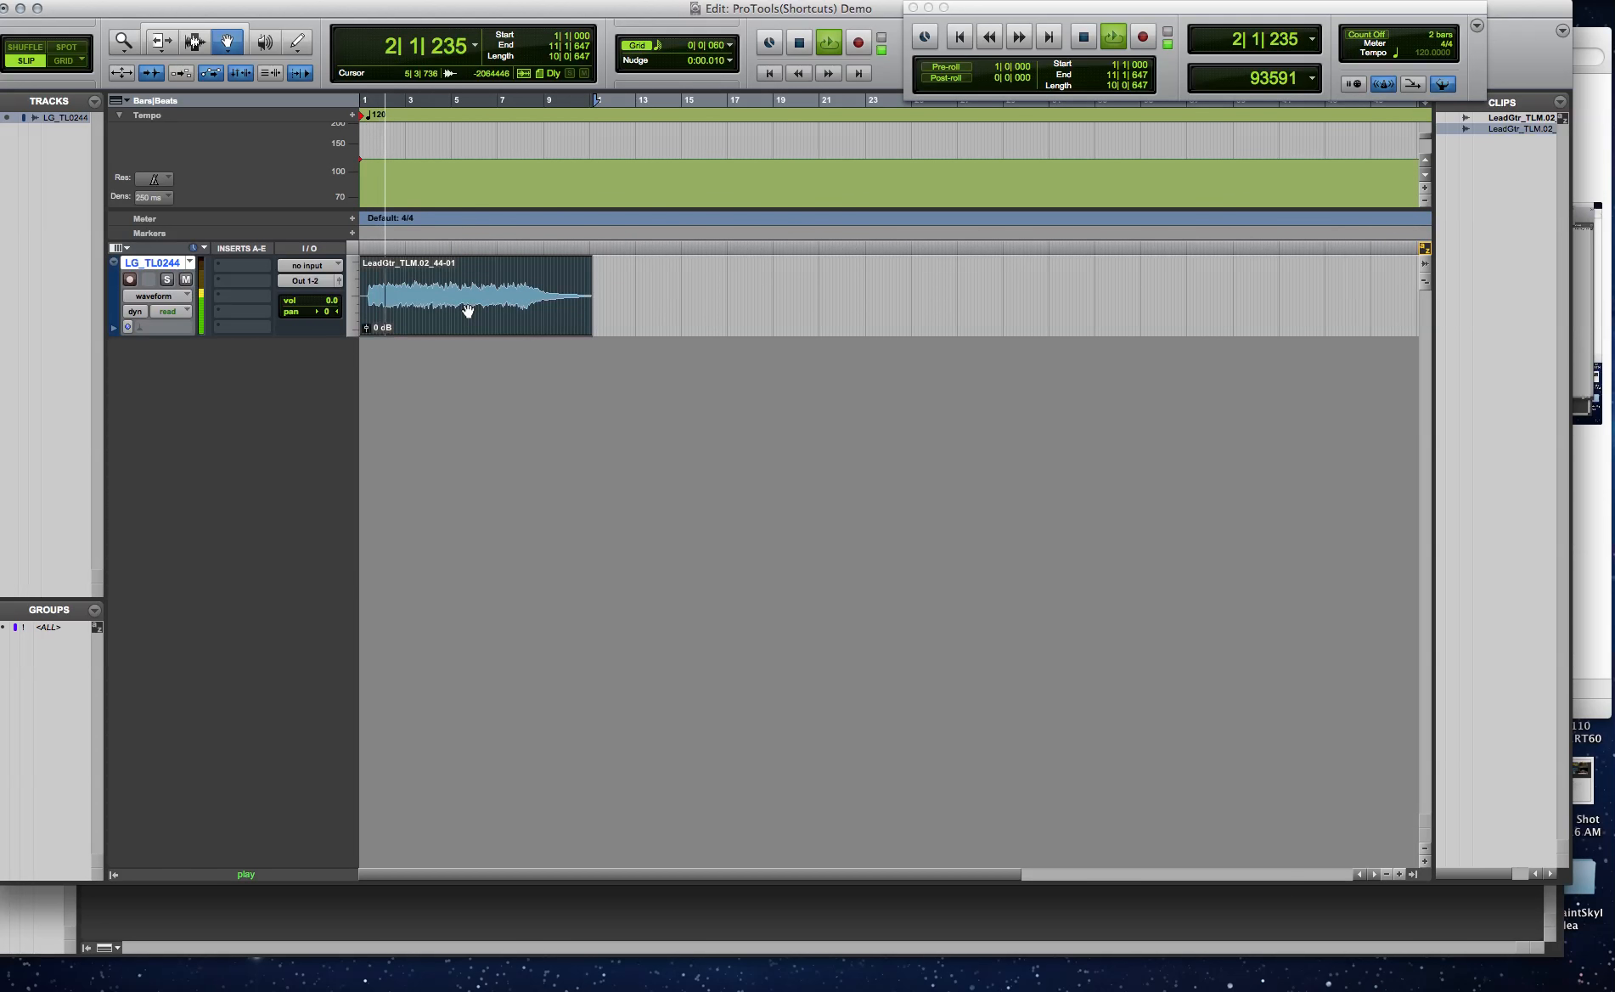
left_click(466, 309)
key("space")
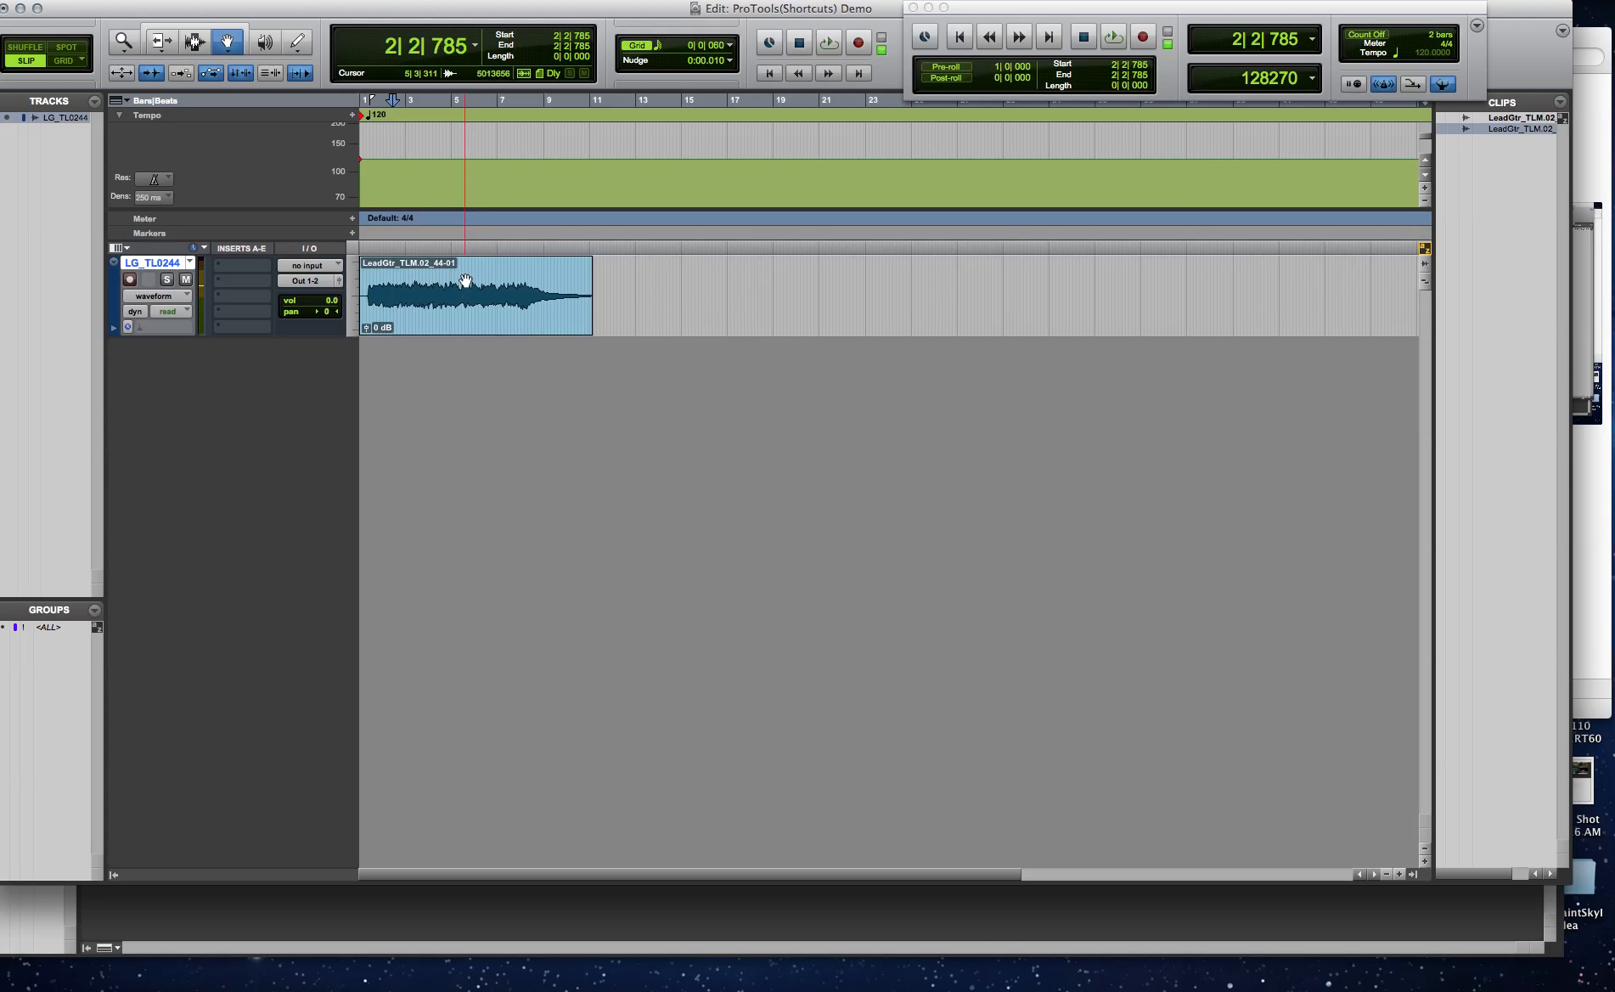
key("space")
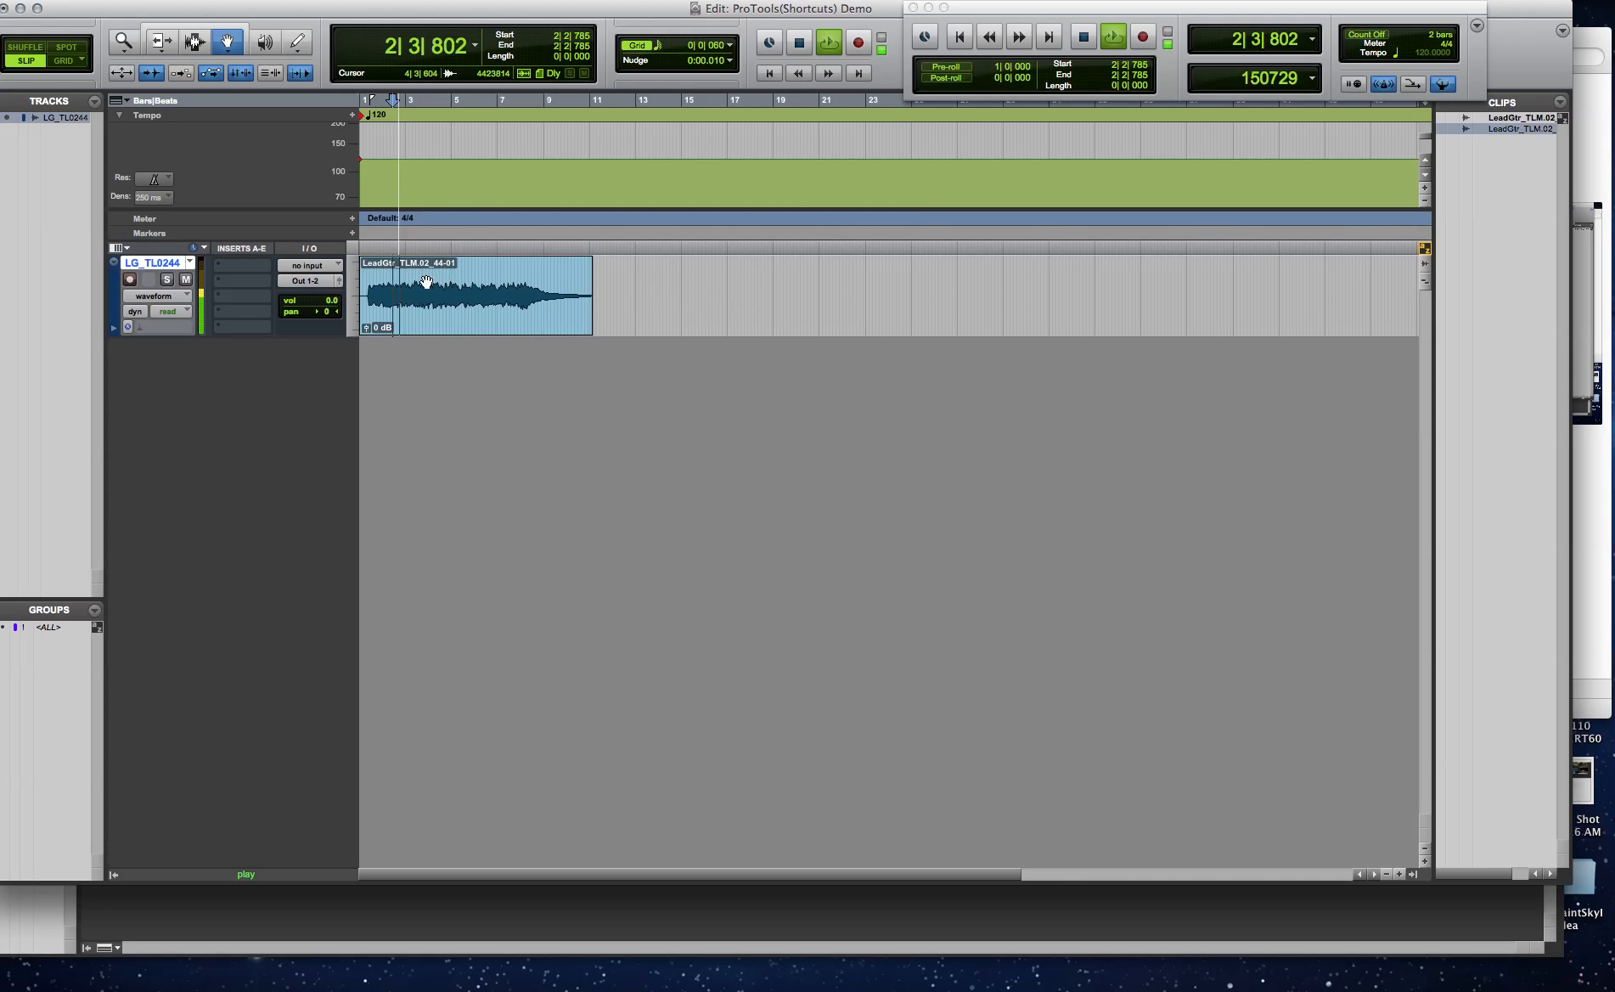
key("space")
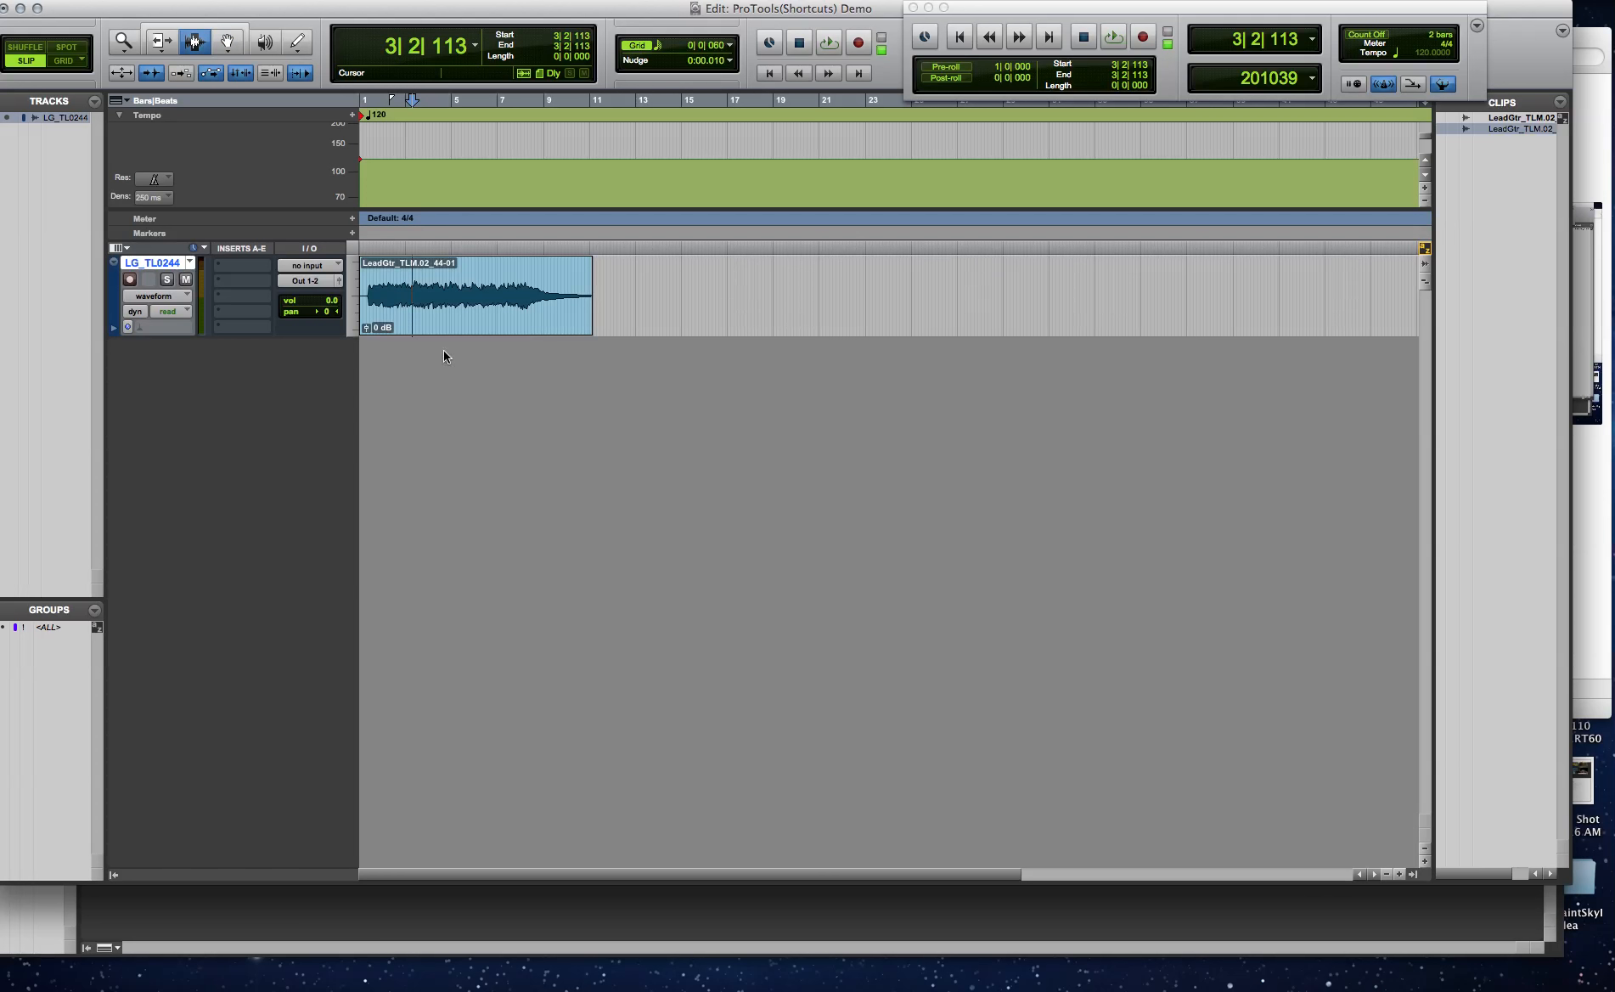
Play the clip from about 6|3|727 with the Selector tool and scrub backwards to about bar 3 with the Scrubber tool.
left_click(490, 281)
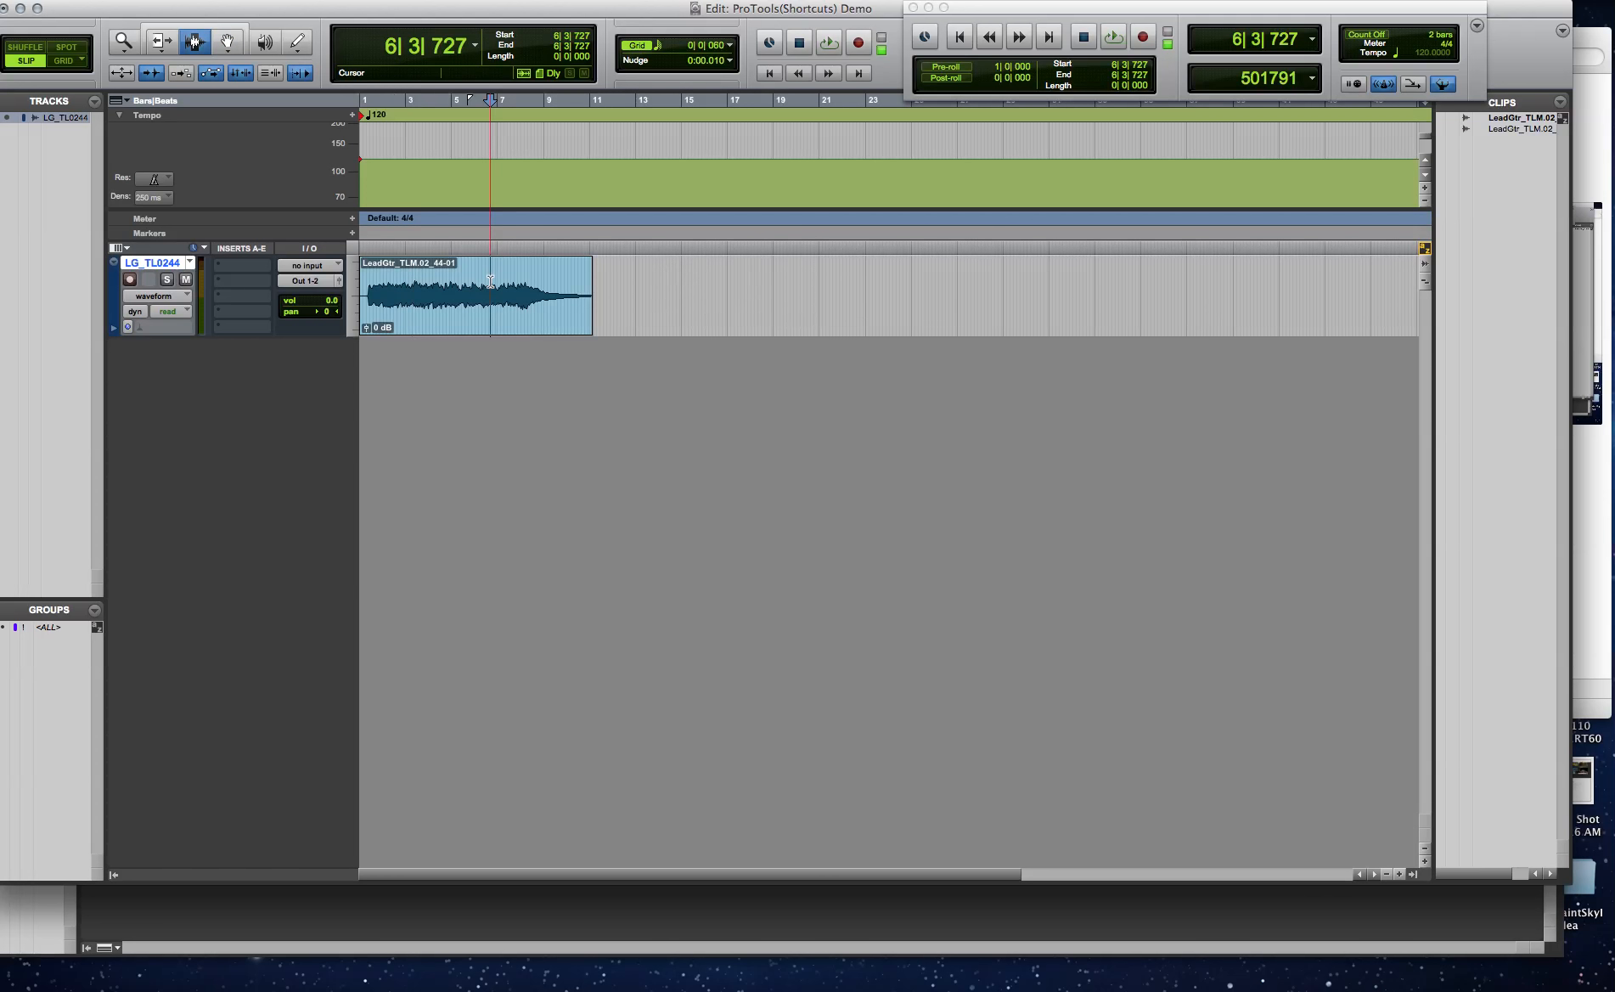
key("space")
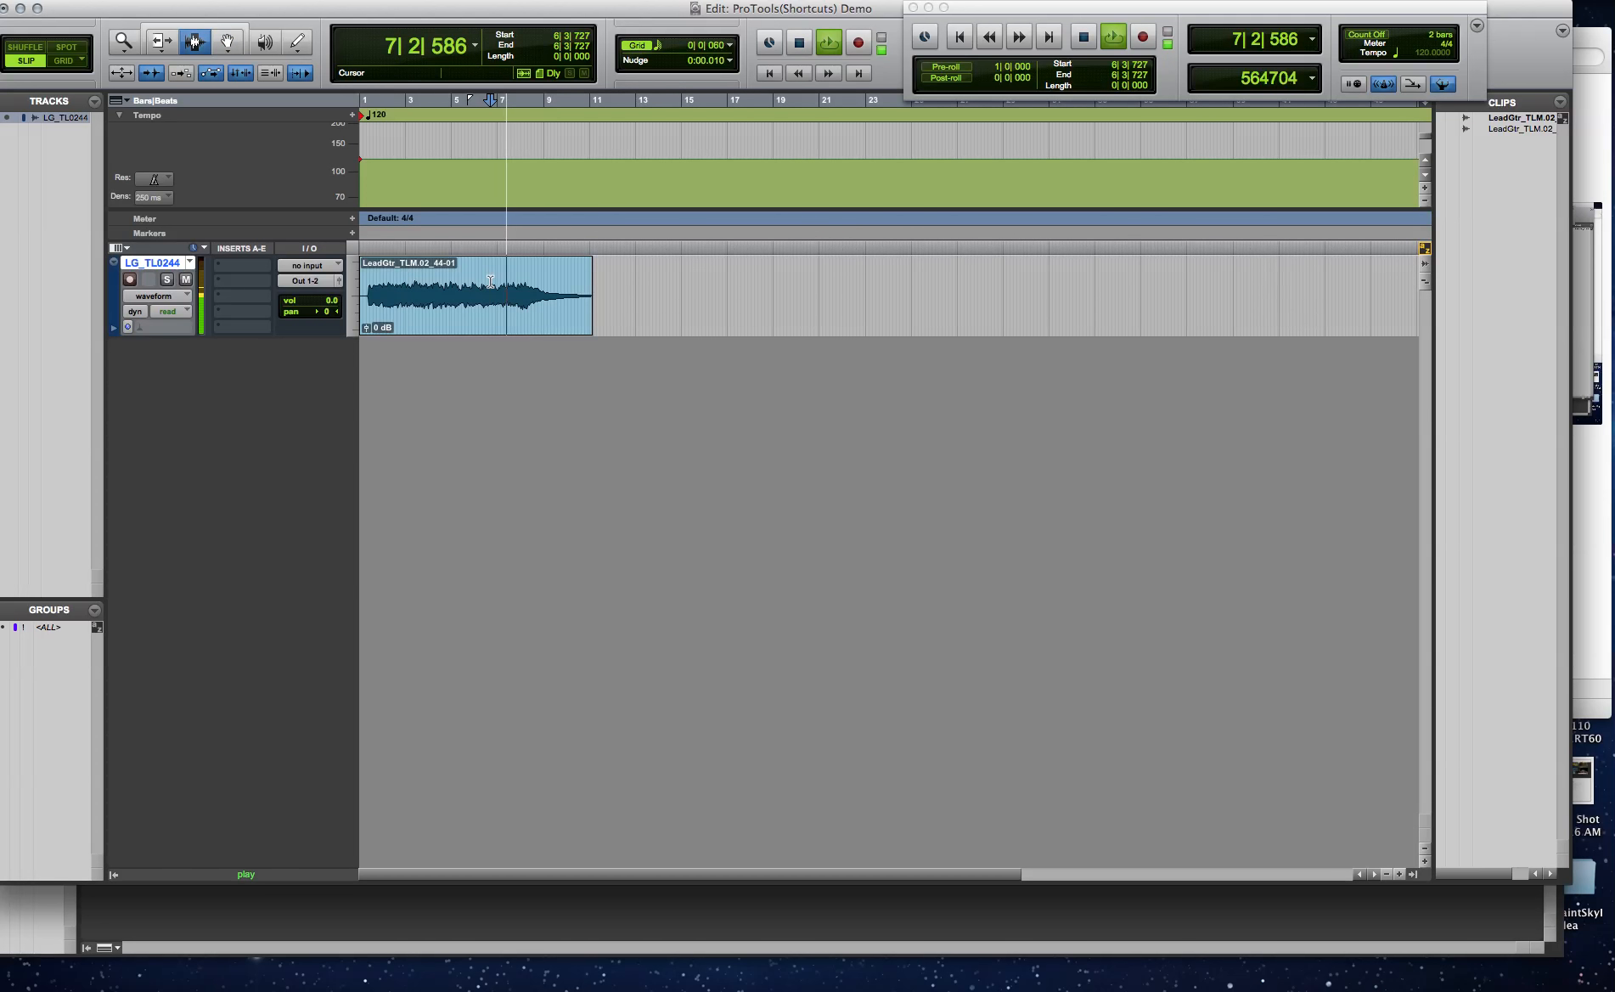
key("space")
key("F9")
left_click_drag(490, 293, 411, 293)
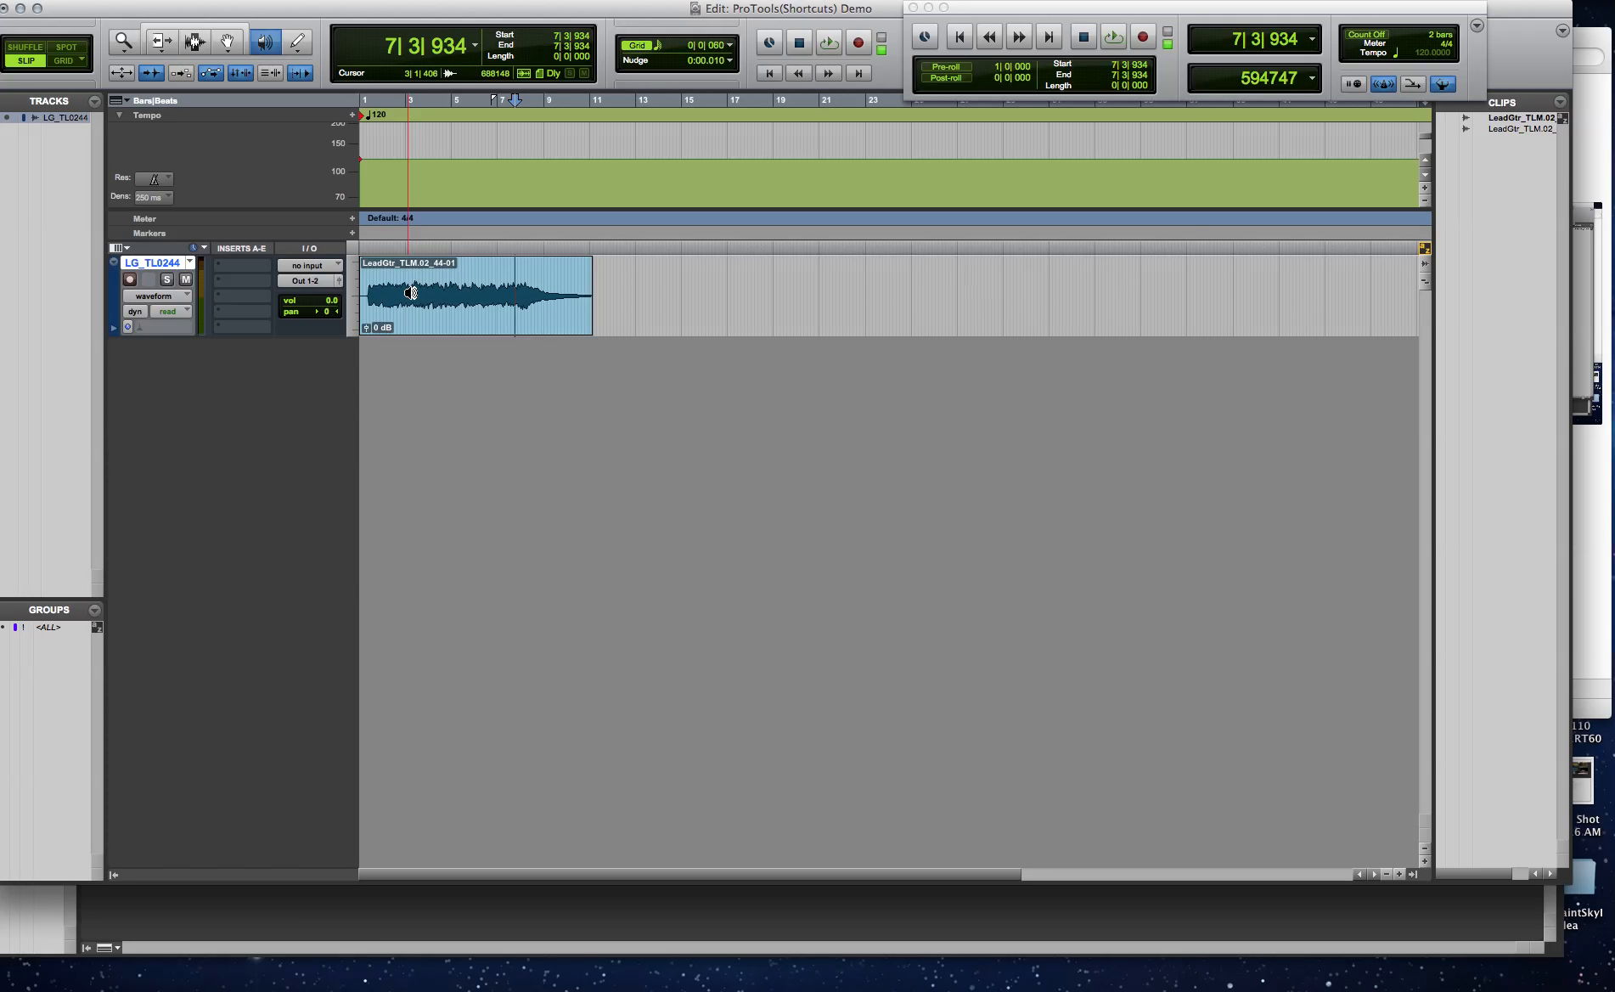
Activate the Pencil tool, review its drawing shapes and choose Free Hand.
key("F10")
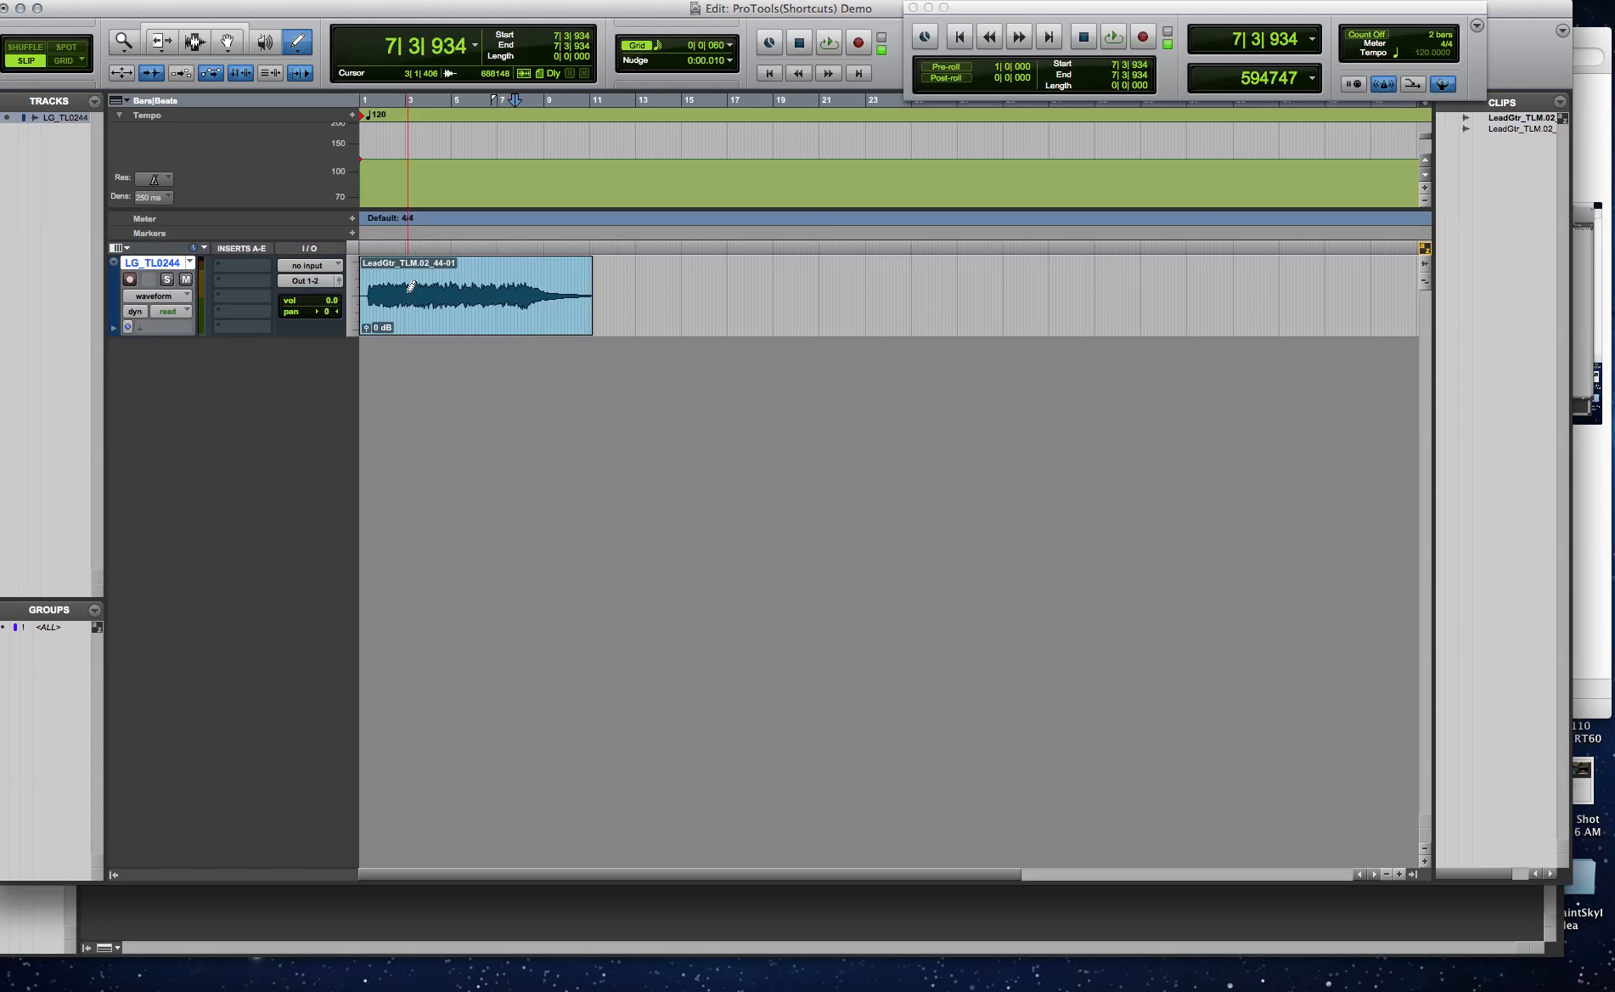
left_click(304, 51)
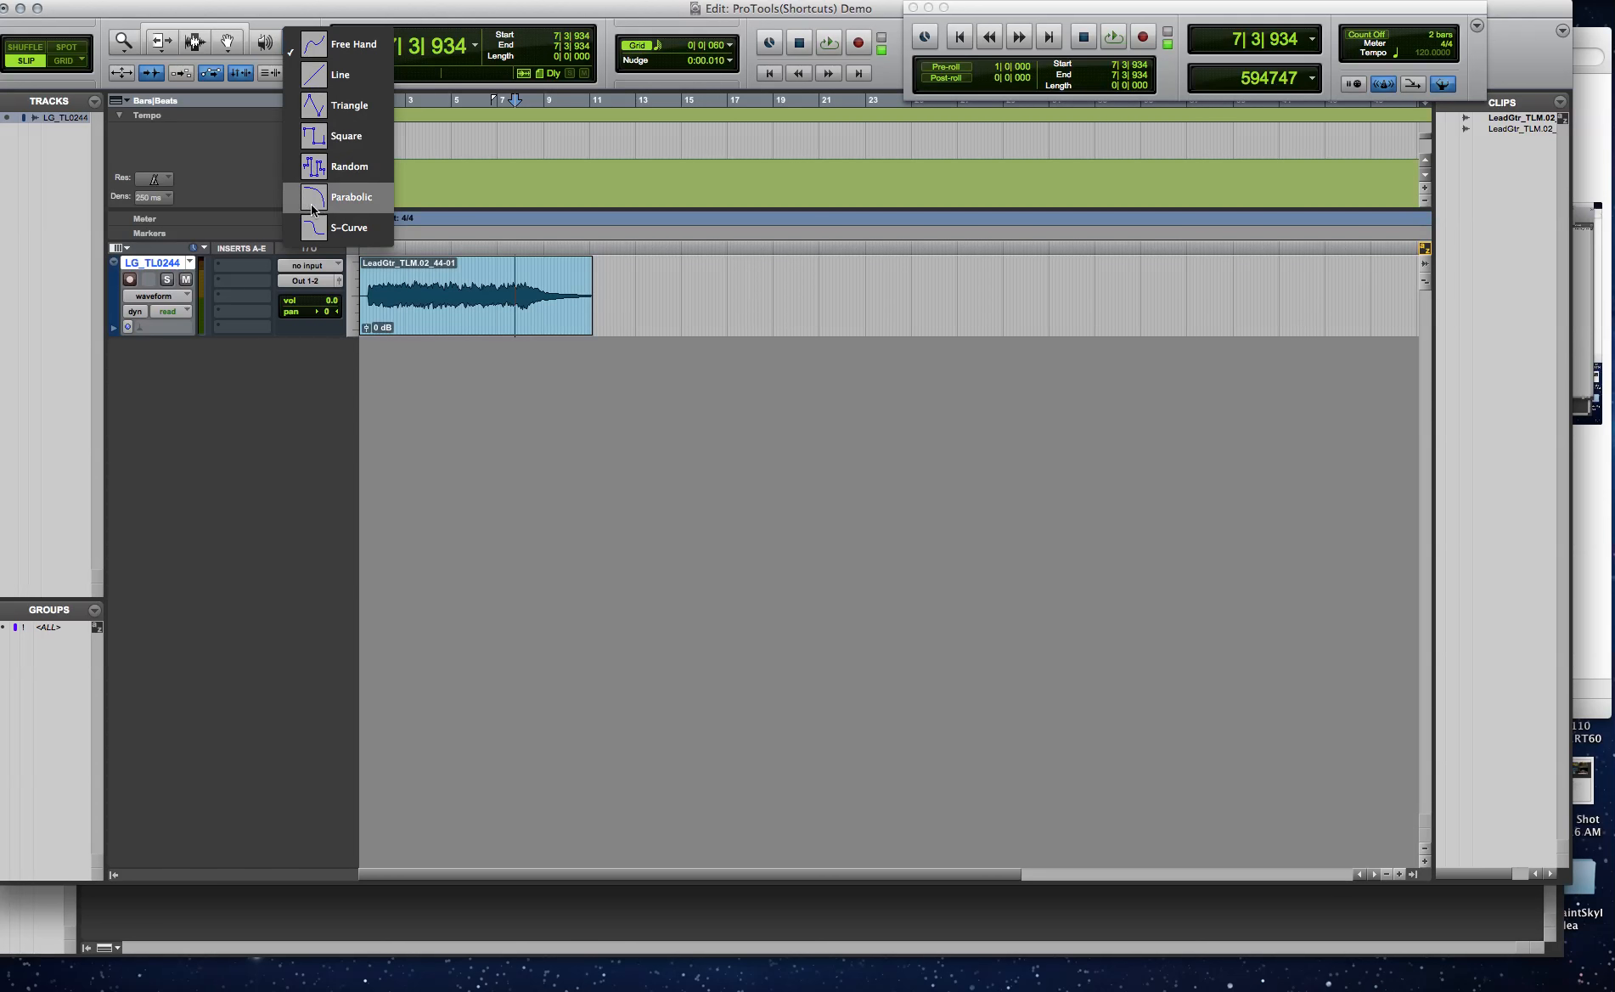
left_click(321, 53)
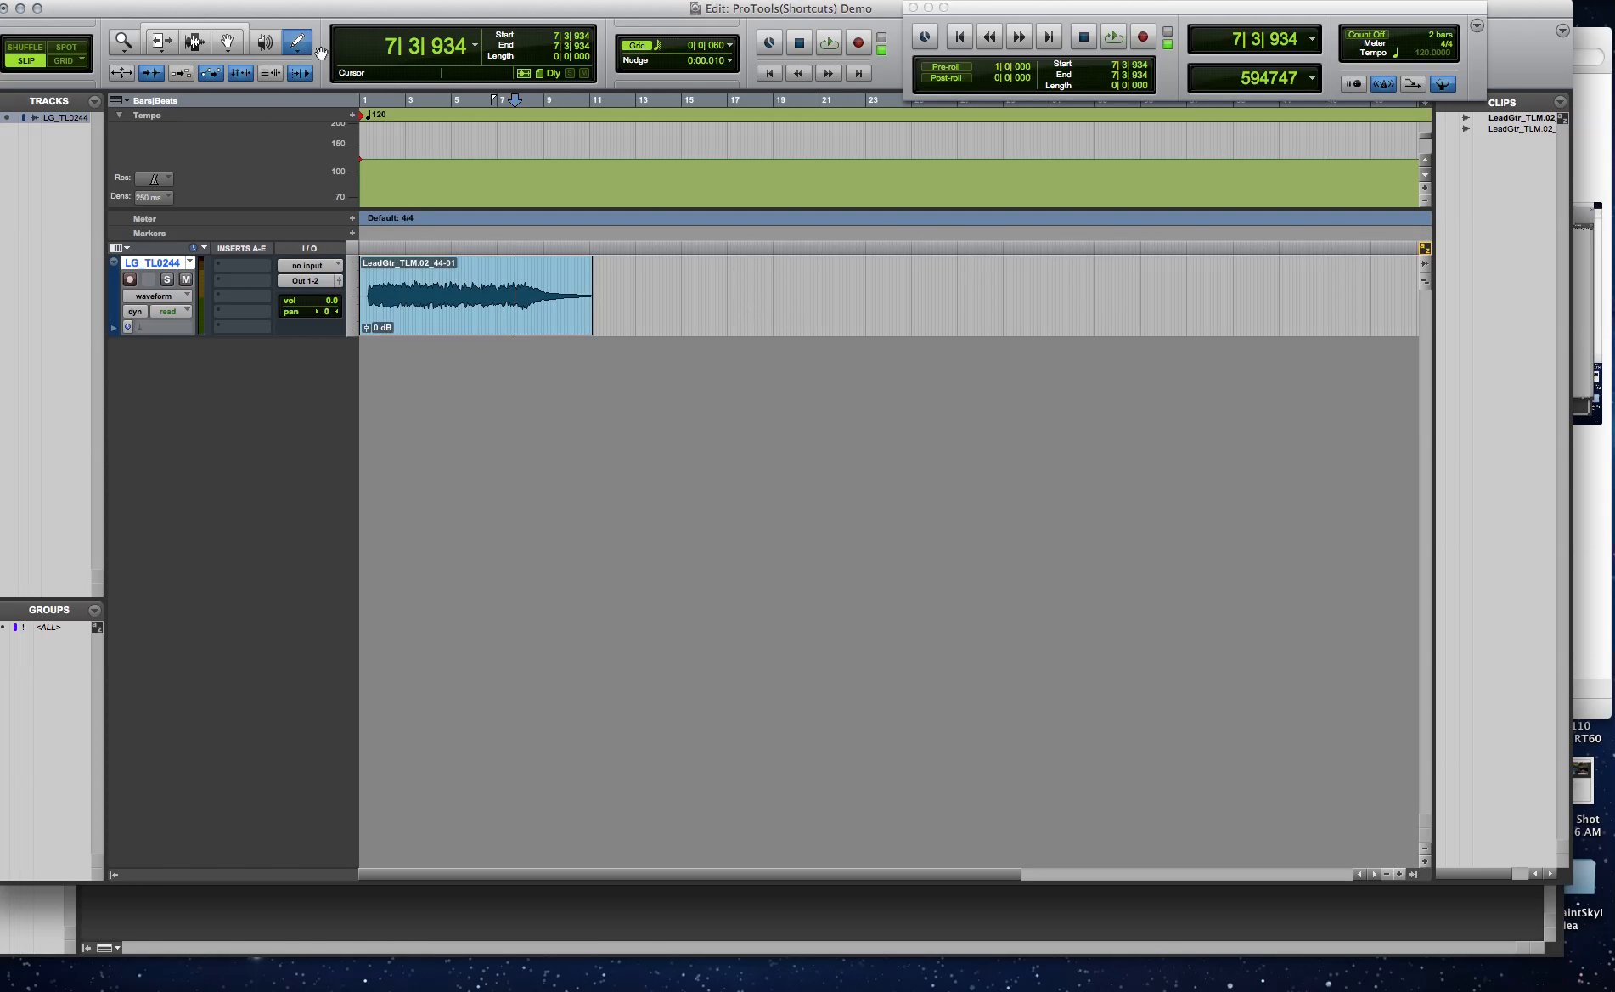
Activate the Smart tool, move the clip to about 4|3|746 and place the edit cursor at several points in it.
key("super+7")
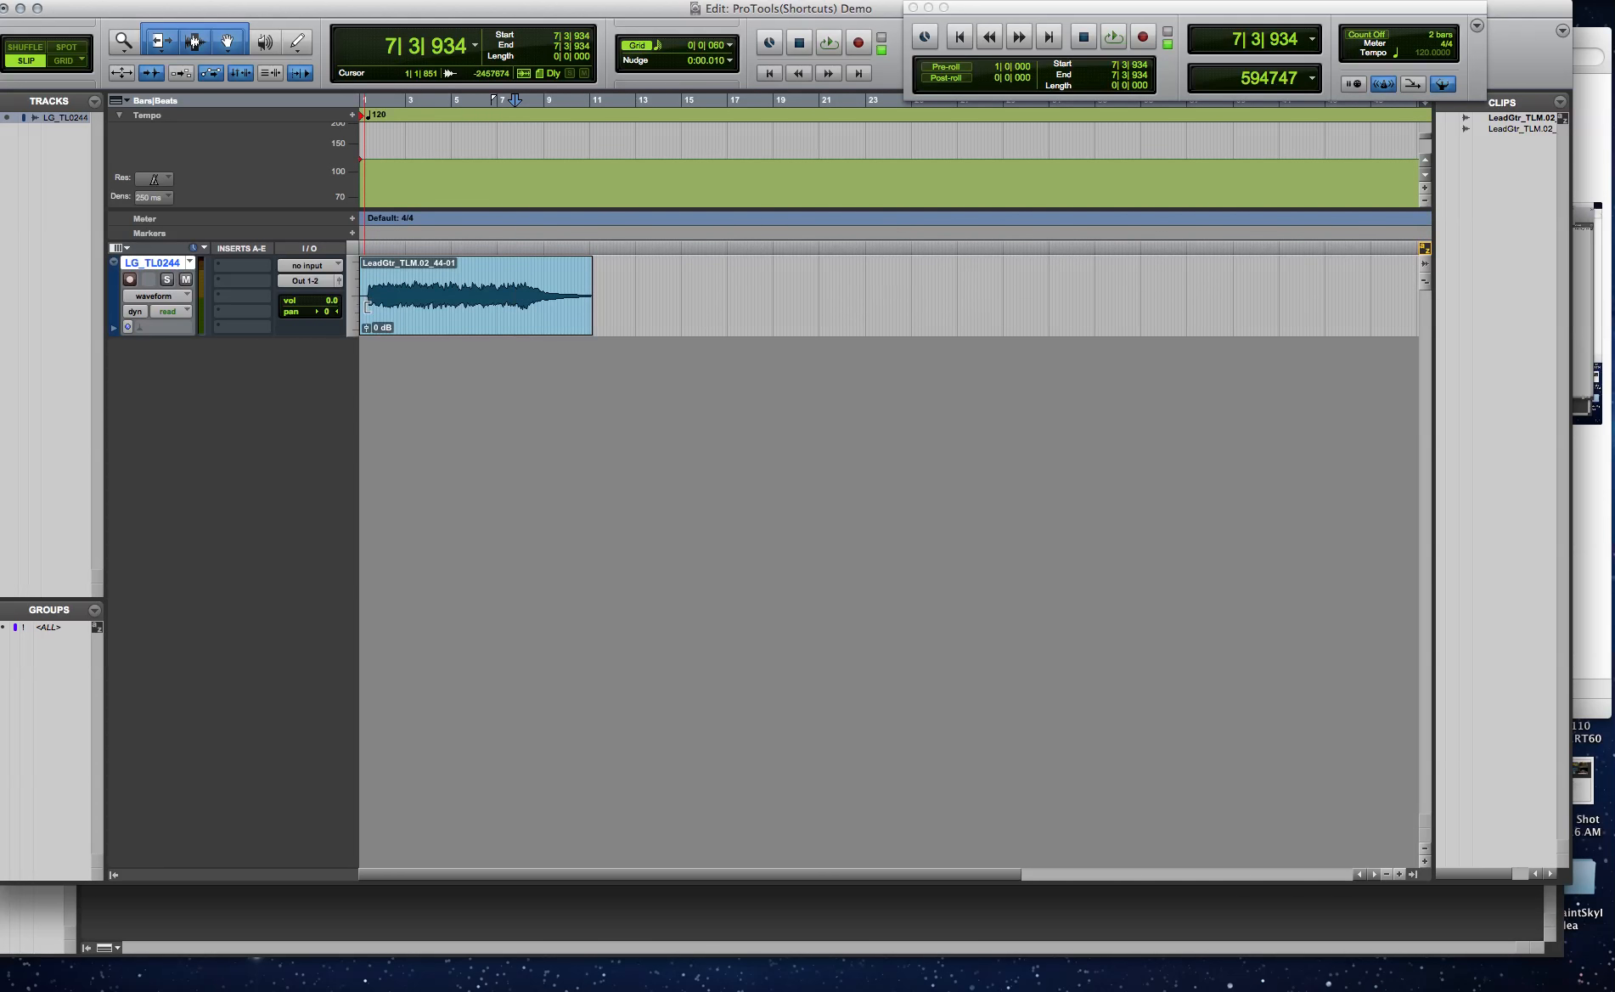
left_click_drag(458, 320, 542, 318)
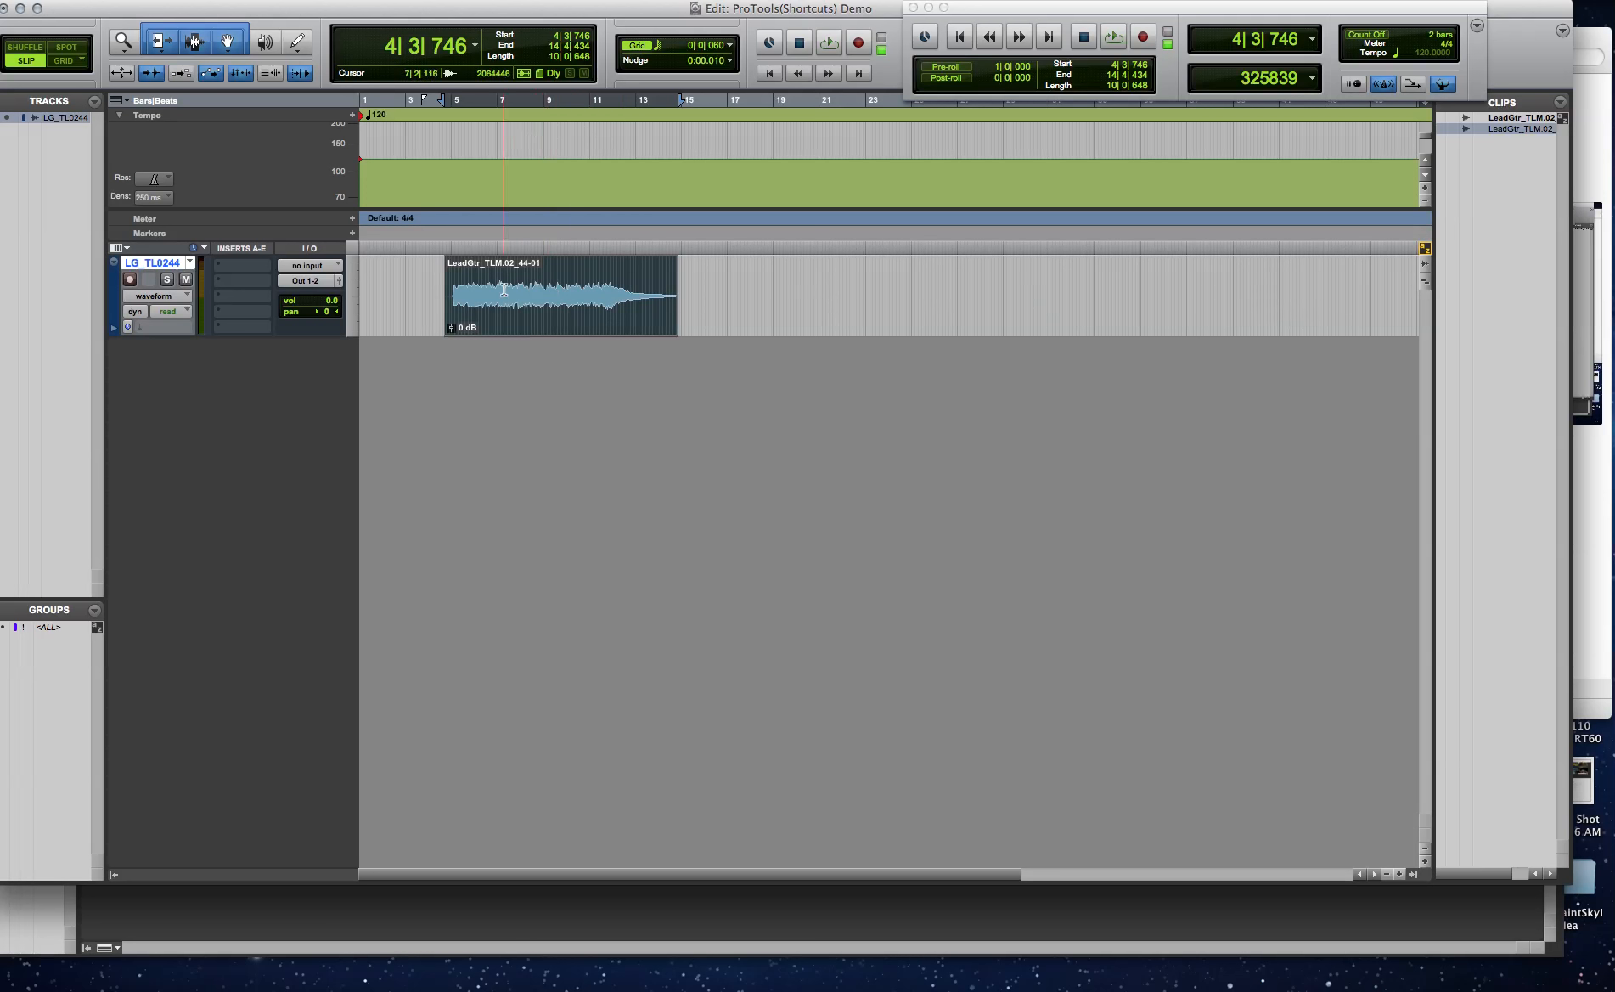
left_click(535, 292)
left_click(575, 293)
left_click(511, 293)
left_click(617, 290)
left_click(481, 281)
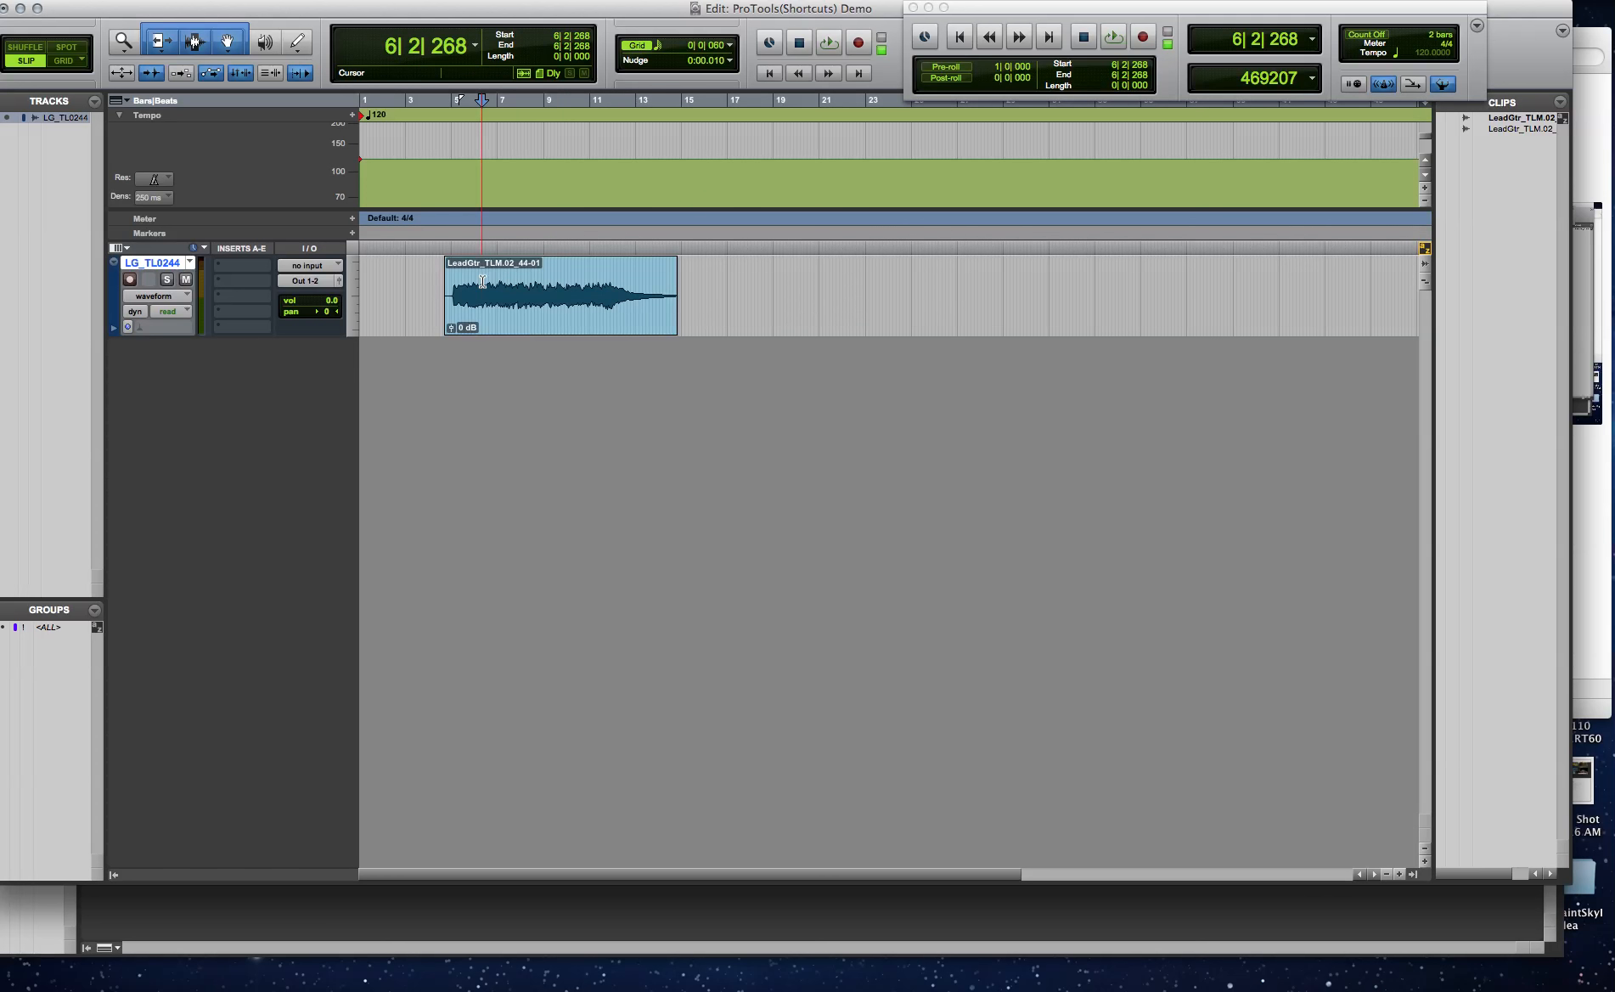
Undo the guitar clip's move and start trim to restore its full length.
left_click(518, 331)
key("super+z")
key("super+z")
Add a fade-out of about 1|2|092 at the guitar clip's end and a fade-in of about 3|0|539 at its start.
left_click_drag(658, 260, 631, 260)
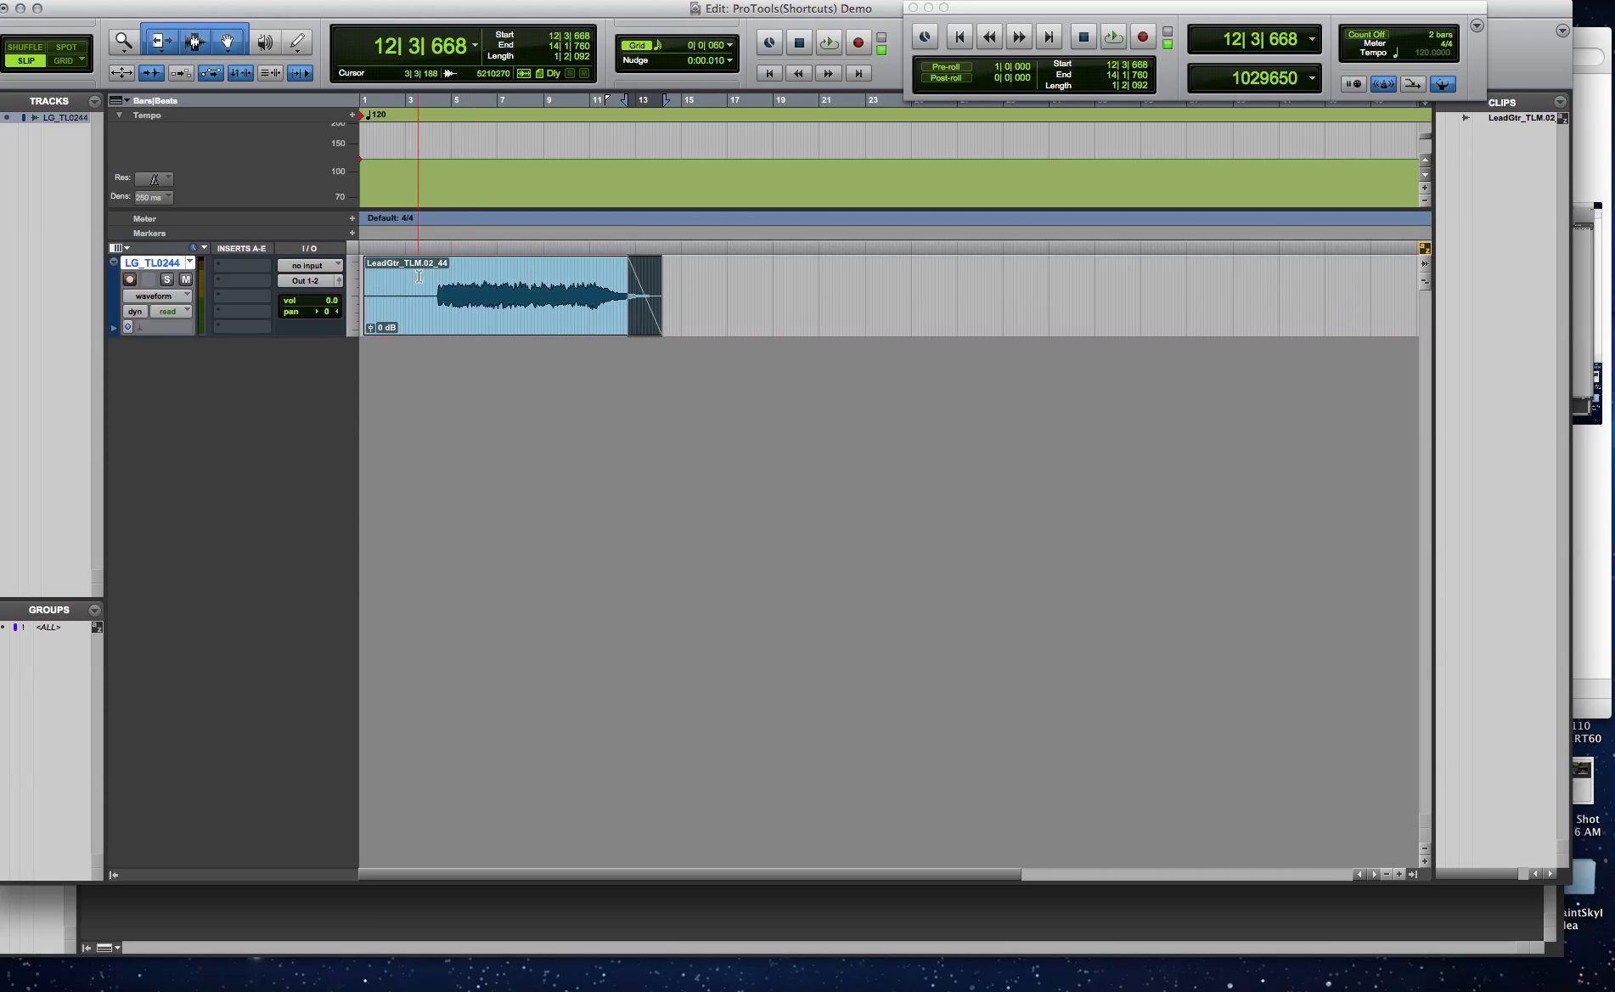
left_click_drag(371, 263, 439, 269)
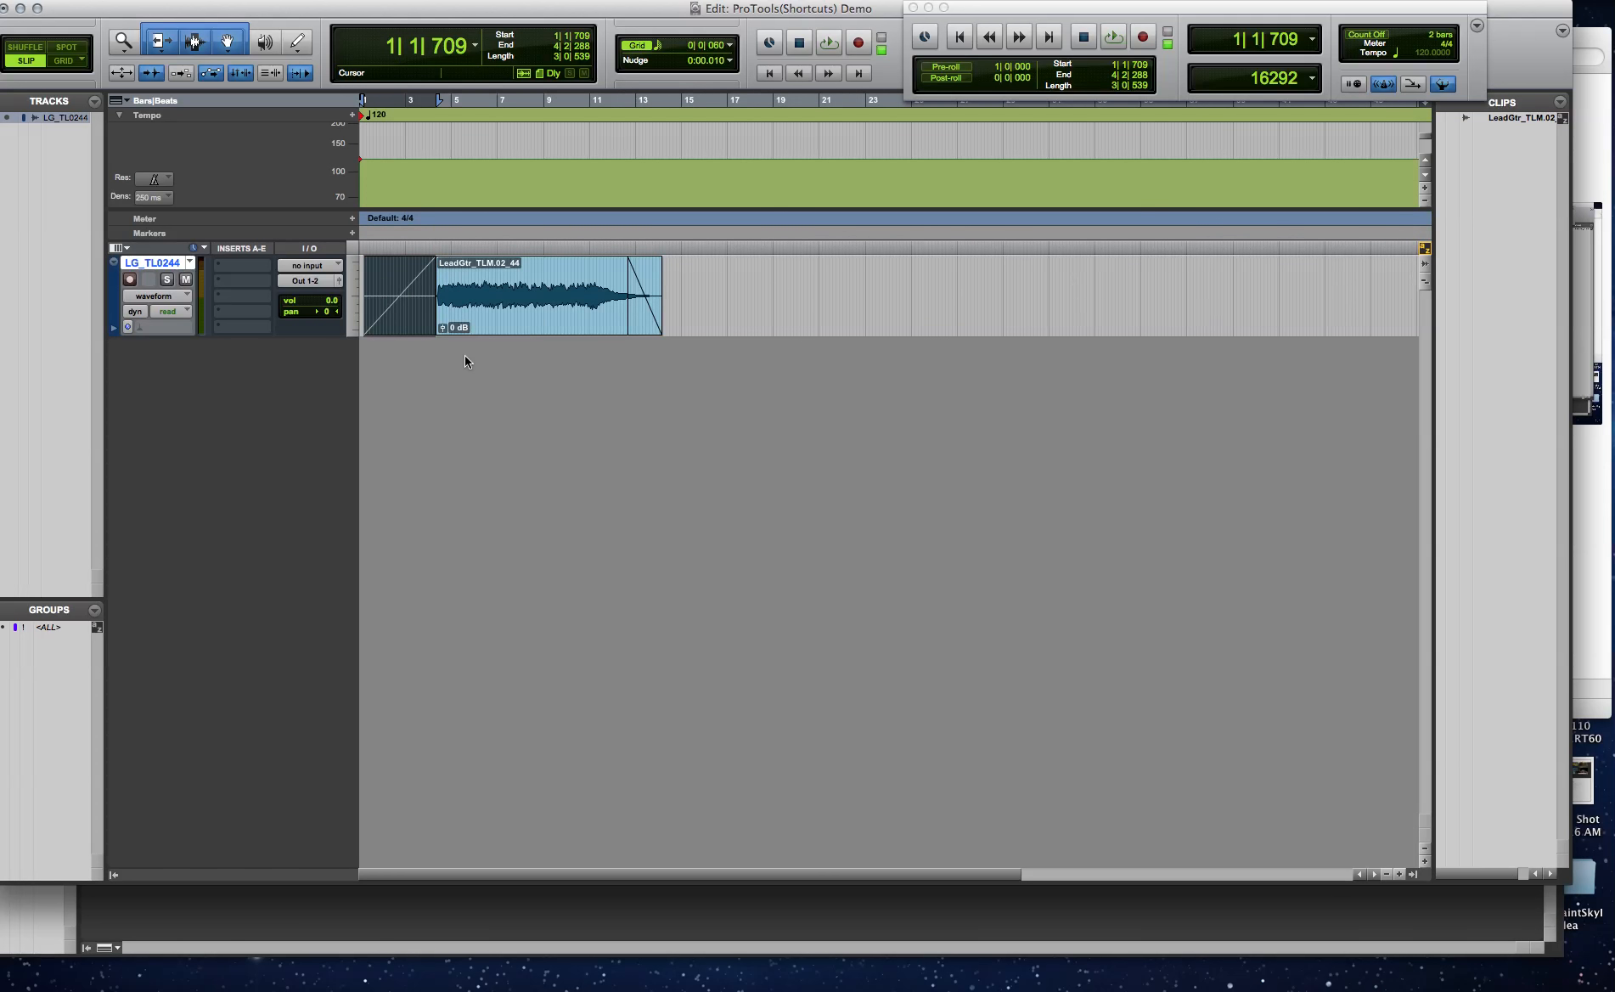